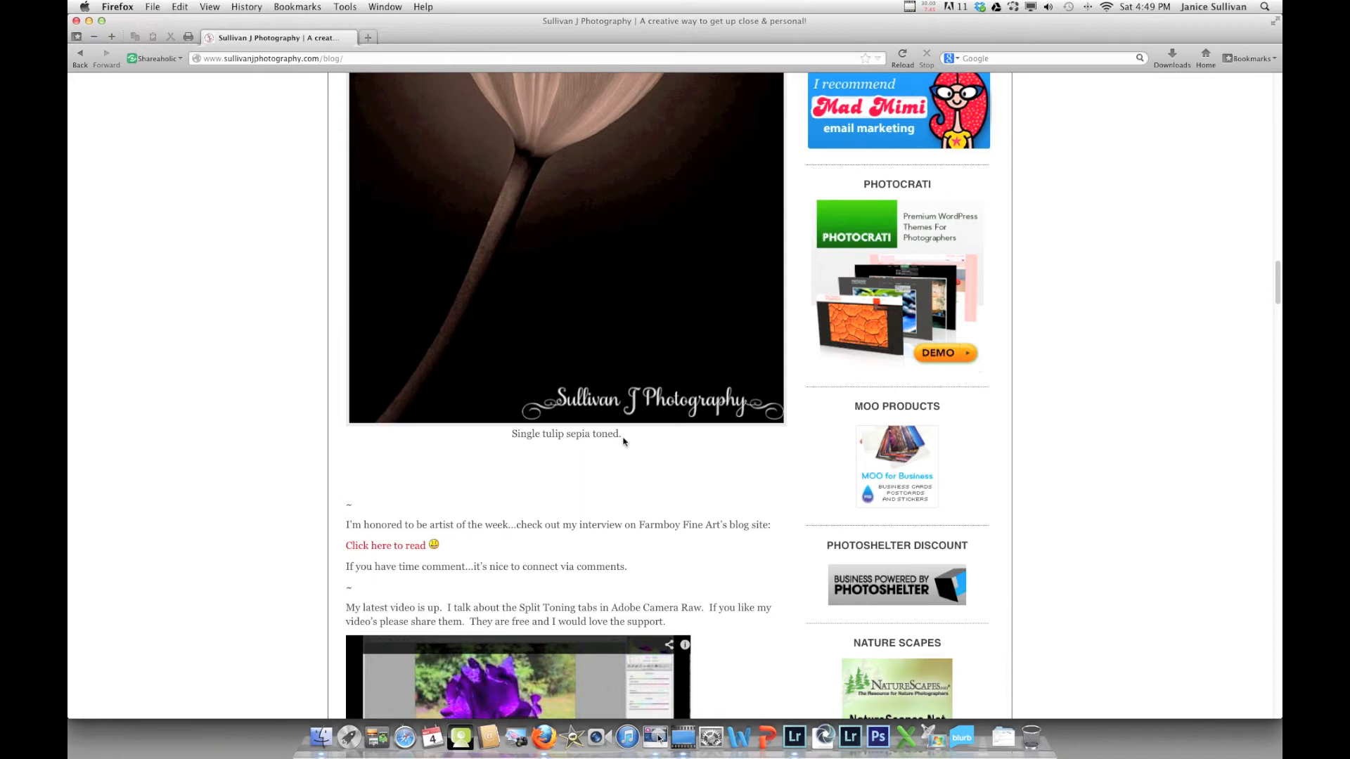
Open the PhotoShelter Discount referral page from the ad in the blog sidebar
click(881, 589)
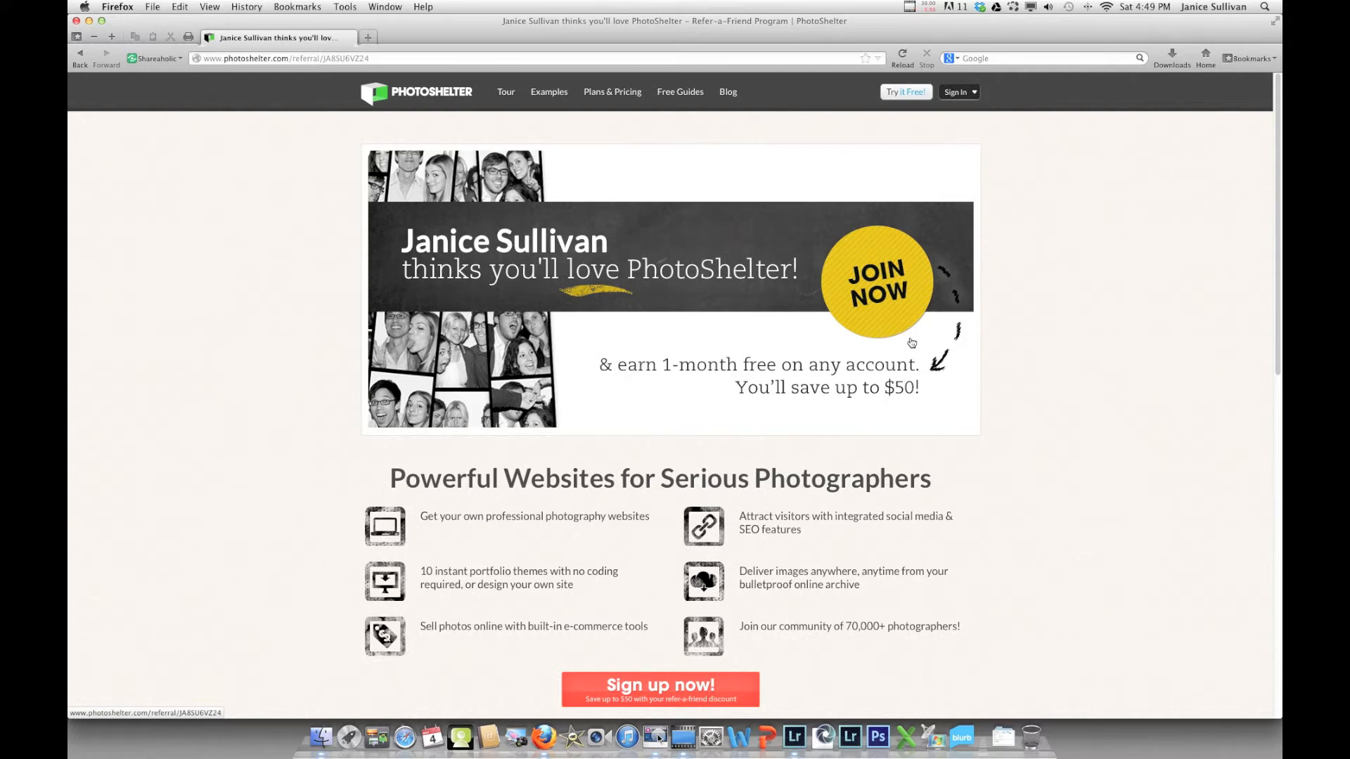
Hide Firefox to bring Lightroom's Develop view of the Joshua tree photo forward
click(118, 4)
click(123, 125)
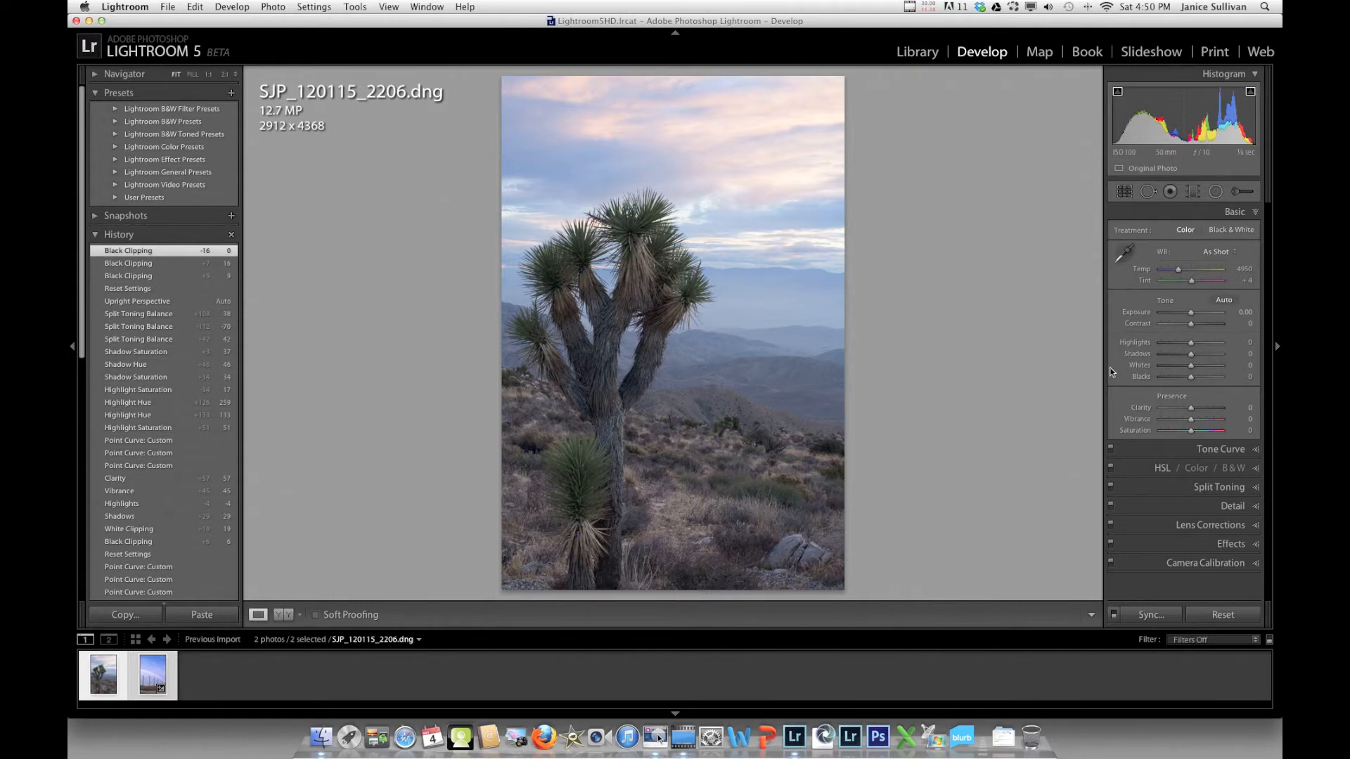
Set Blacks +15 and Whites +12 watching clipping, then Shadows +33, Highlights −4, Clarity +53, Vibrance +59
key(alt)
mouse_move(1191, 379)
mouse_down()
mouse_move(1178, 380)
mouse_move(1207, 378)
mouse_move(1196, 378)
mouse_up()
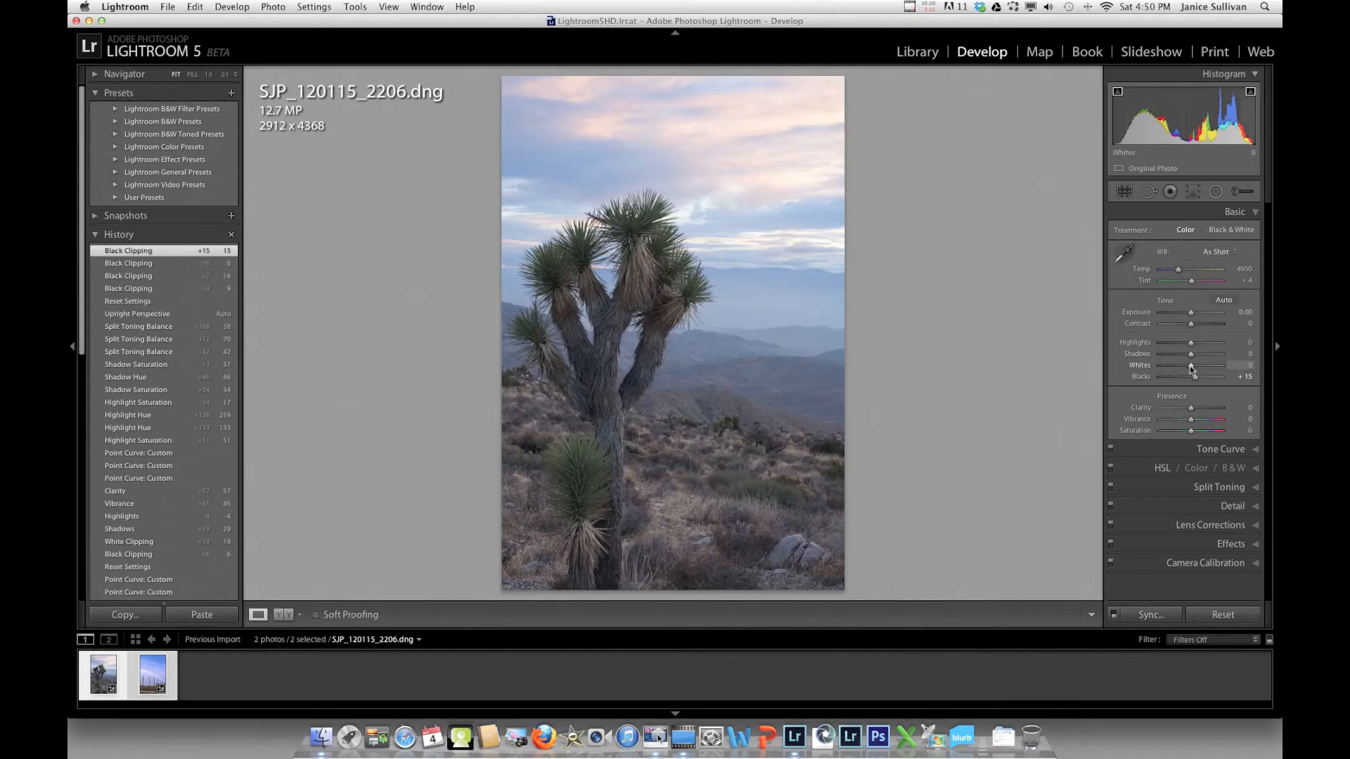
drag(1190, 366, 1217, 368)
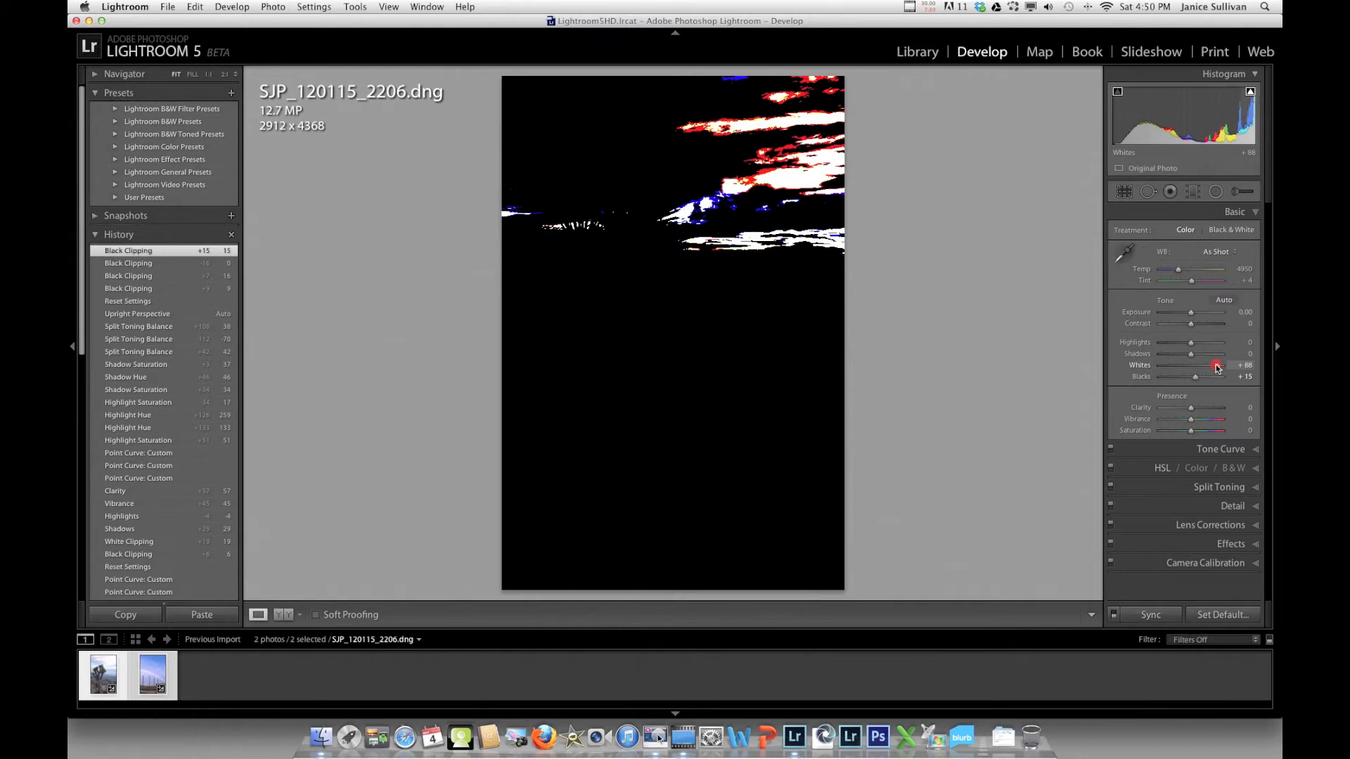
drag(1218, 368, 1189, 342)
click(1188, 342)
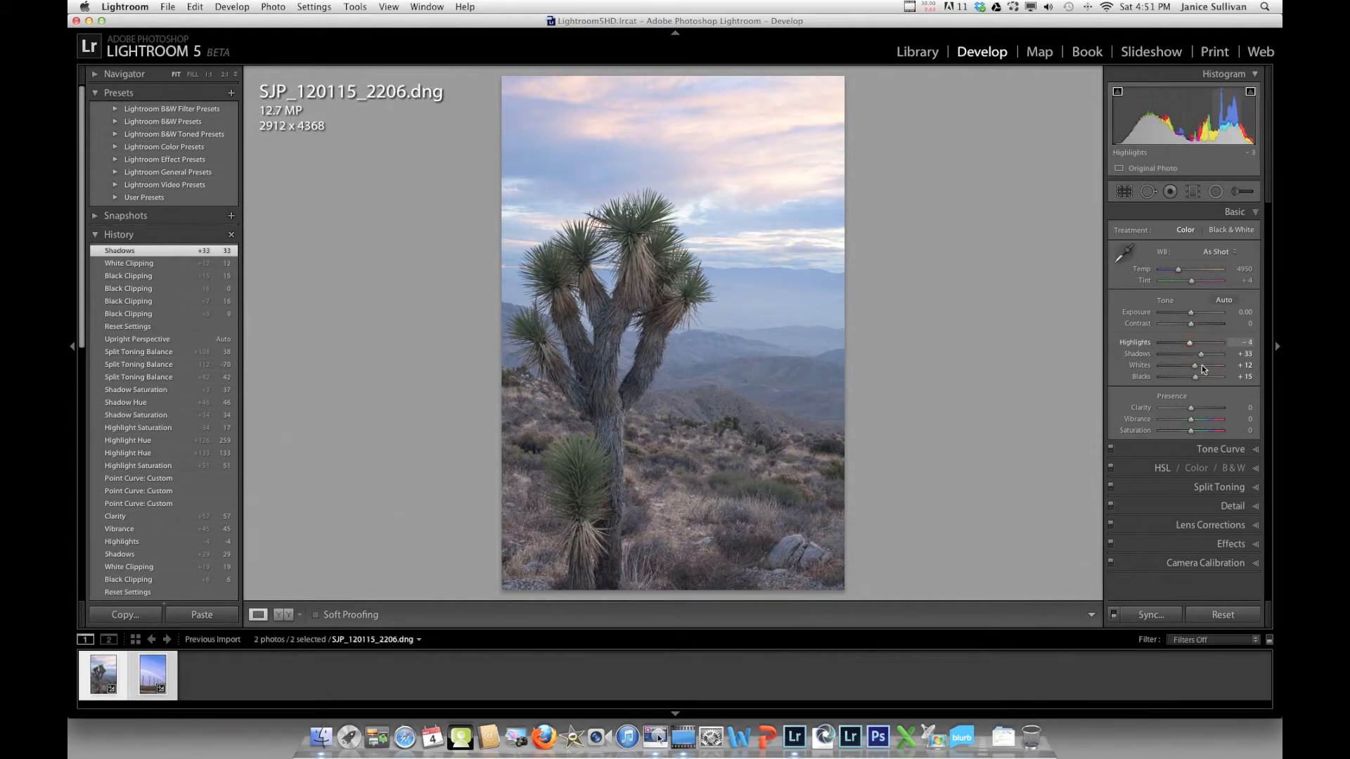
drag(1190, 409, 1206, 412)
click(1193, 420)
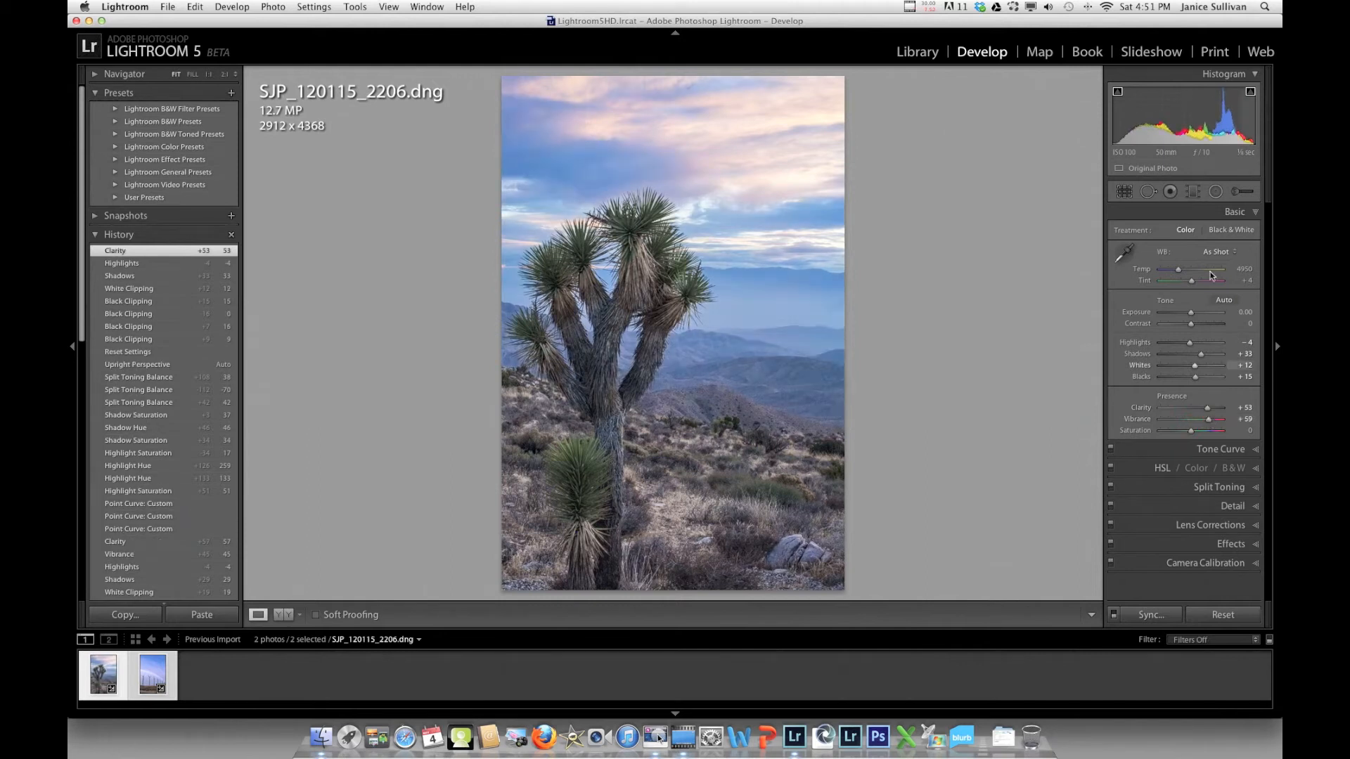
click(1240, 449)
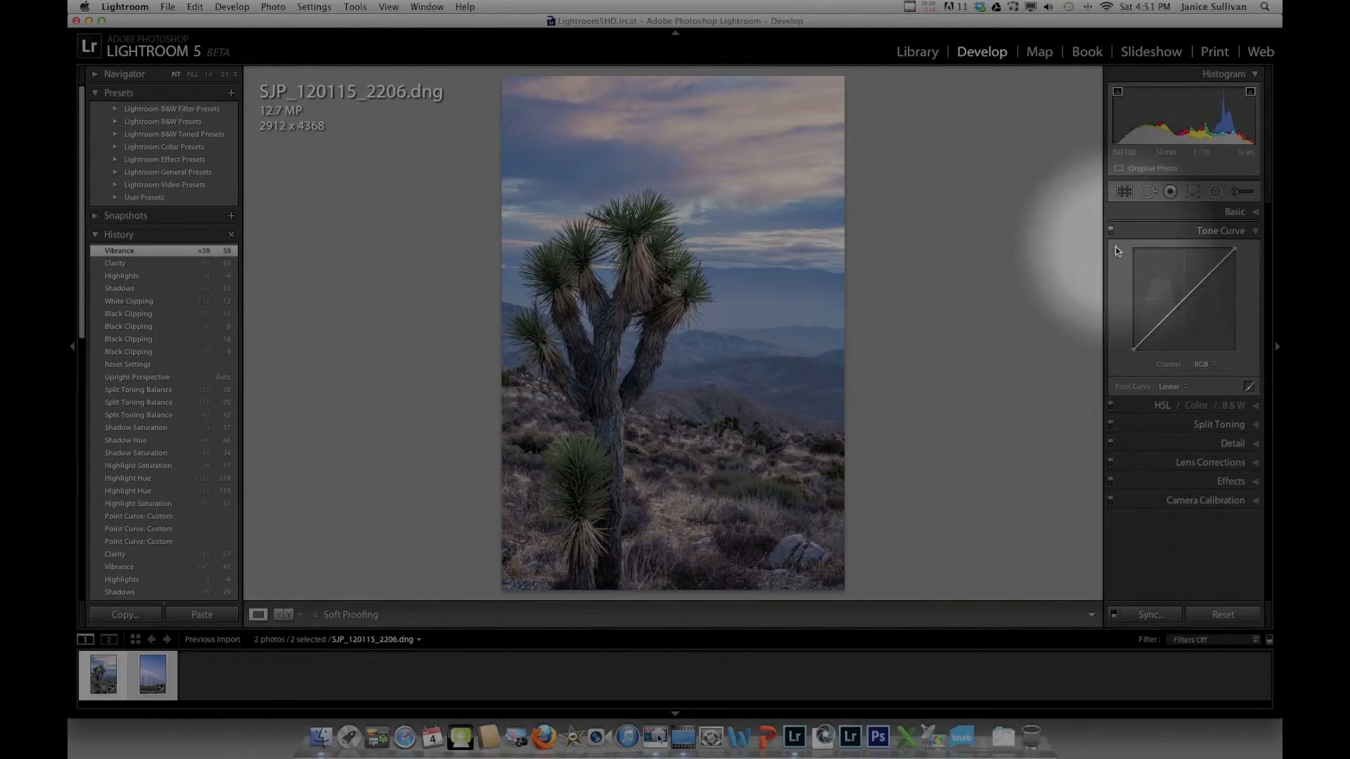
With the targeted tone-curve tool, darken the sky tones and slightly lift the dark trunk tones
click(1119, 252)
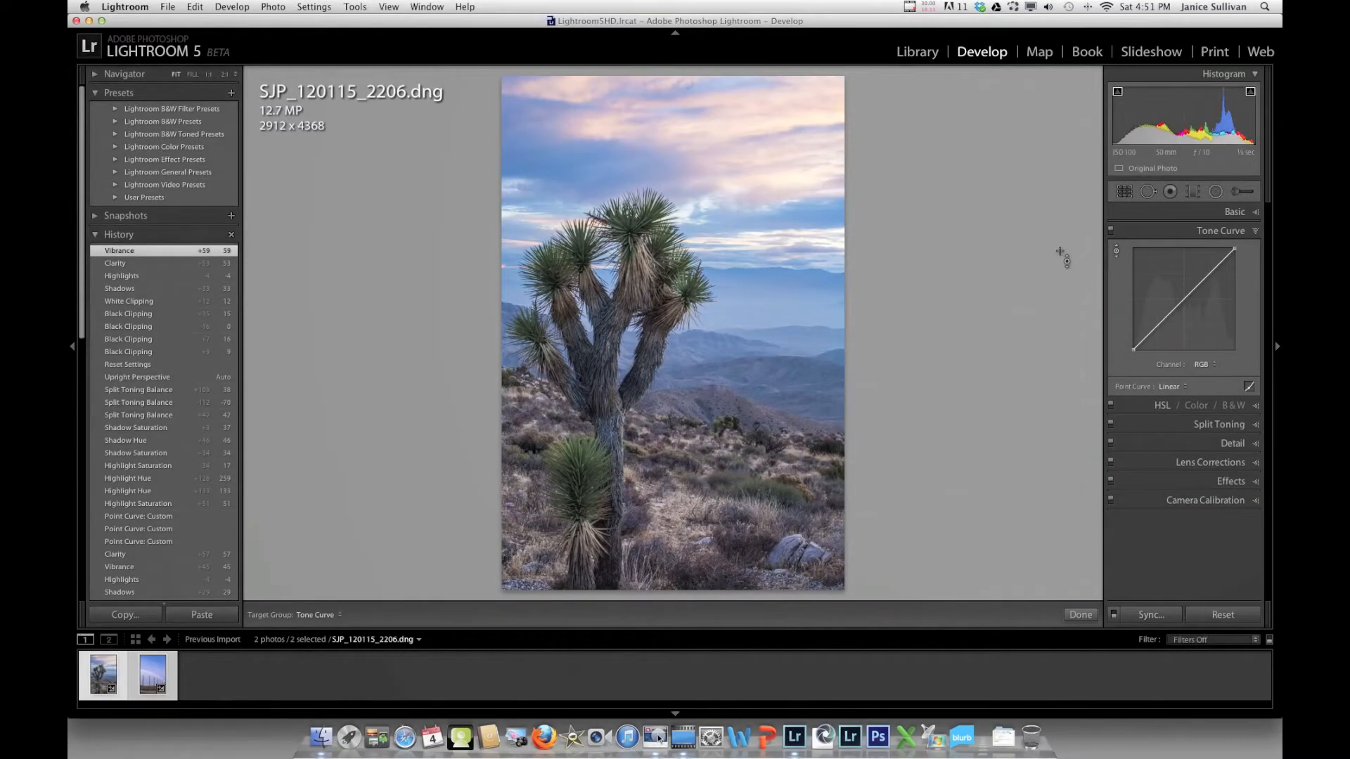
click(787, 110)
drag(787, 109, 788, 114)
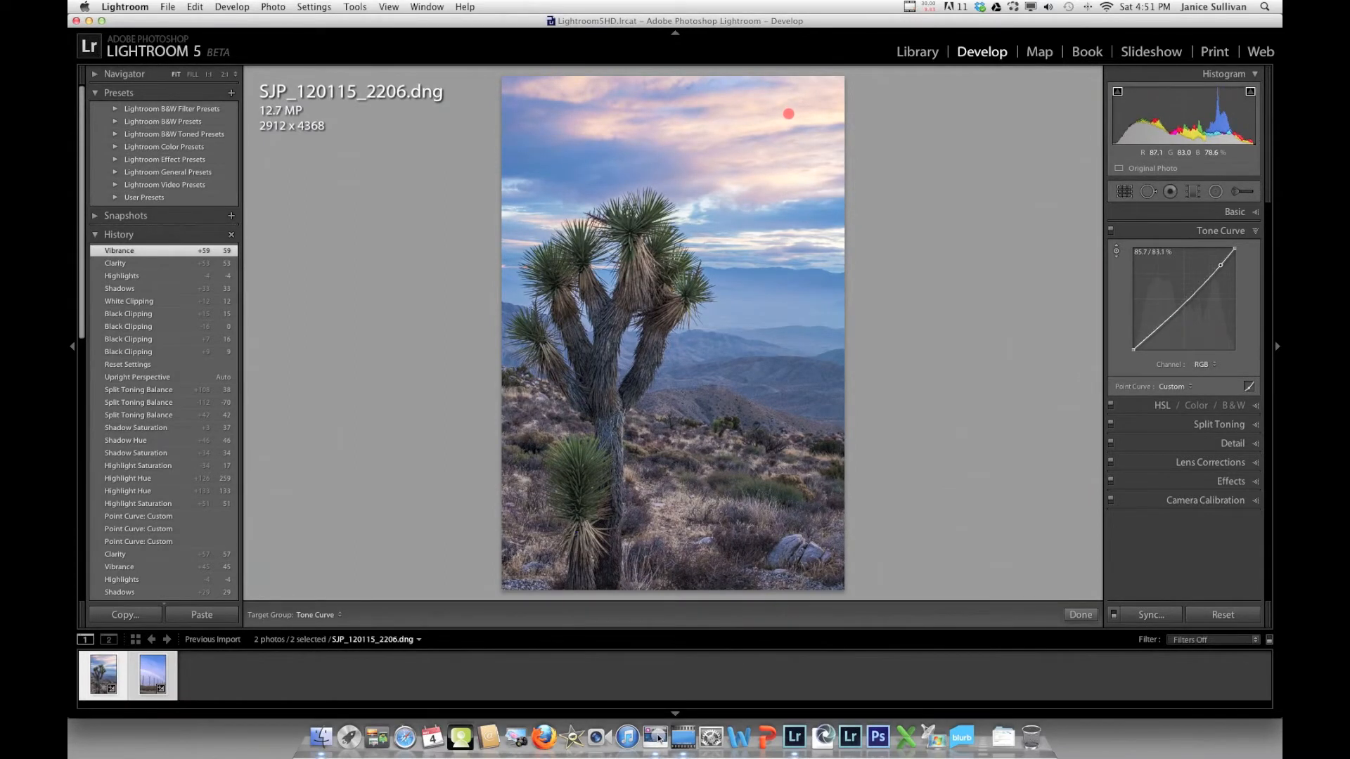
drag(789, 114, 788, 115)
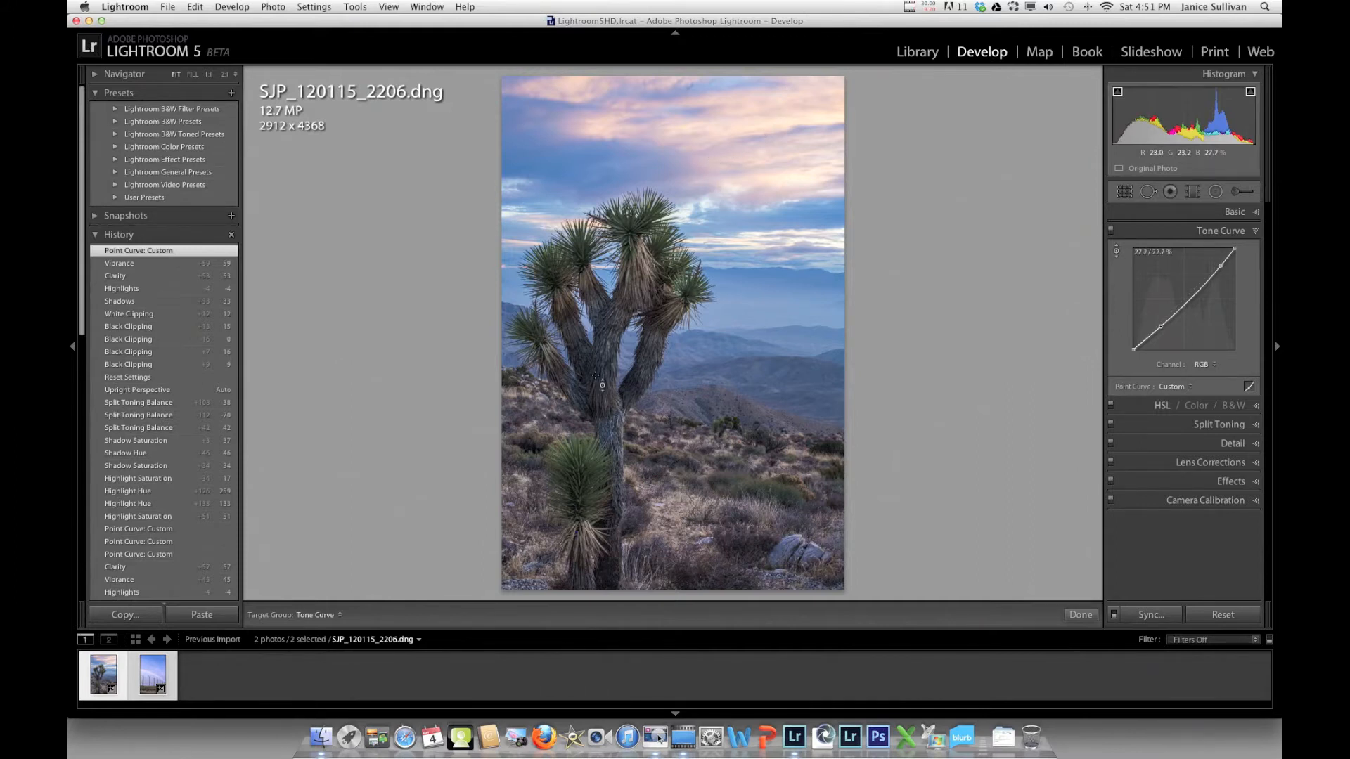
click(596, 375)
drag(596, 374, 596, 371)
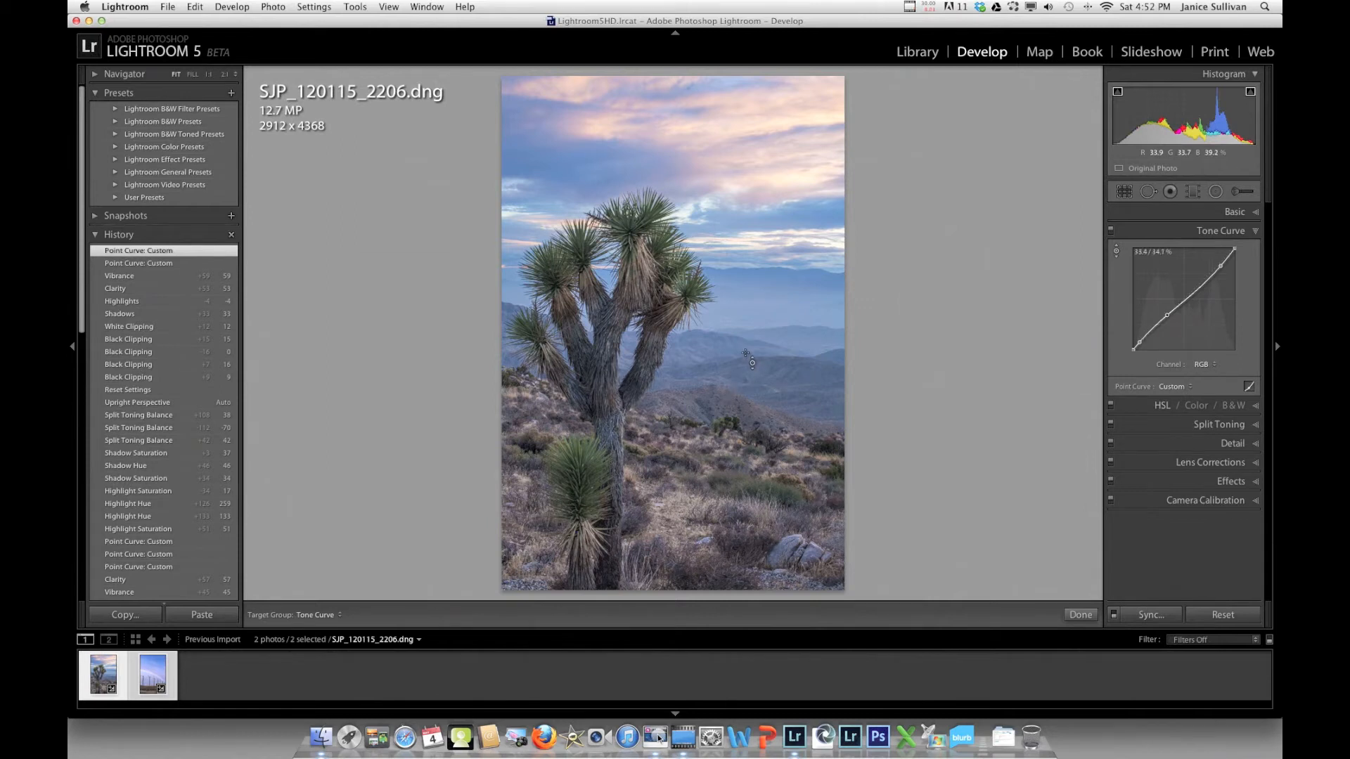
Discard the too-strong hills curve edit through History, then darken the sky slightly again
drag(762, 313, 773, 355)
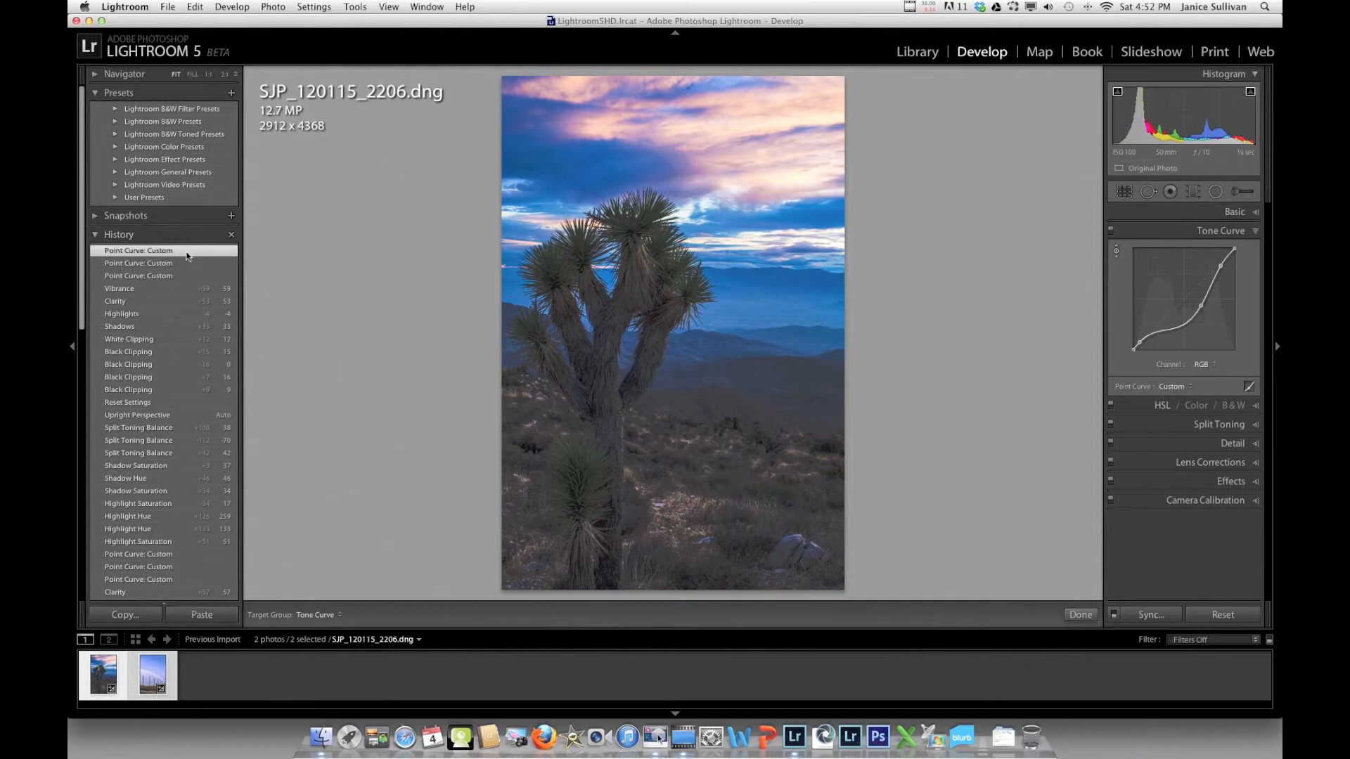
click(134, 289)
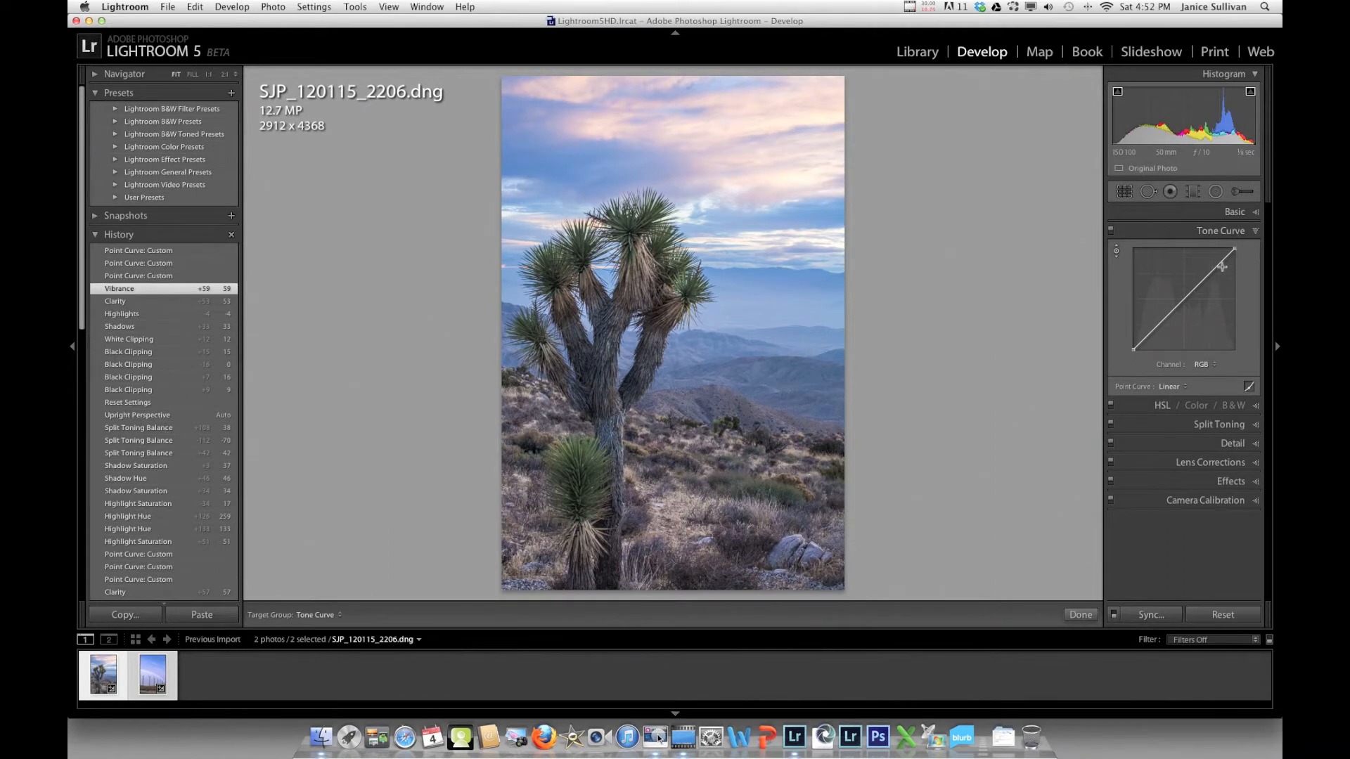
click(185, 264)
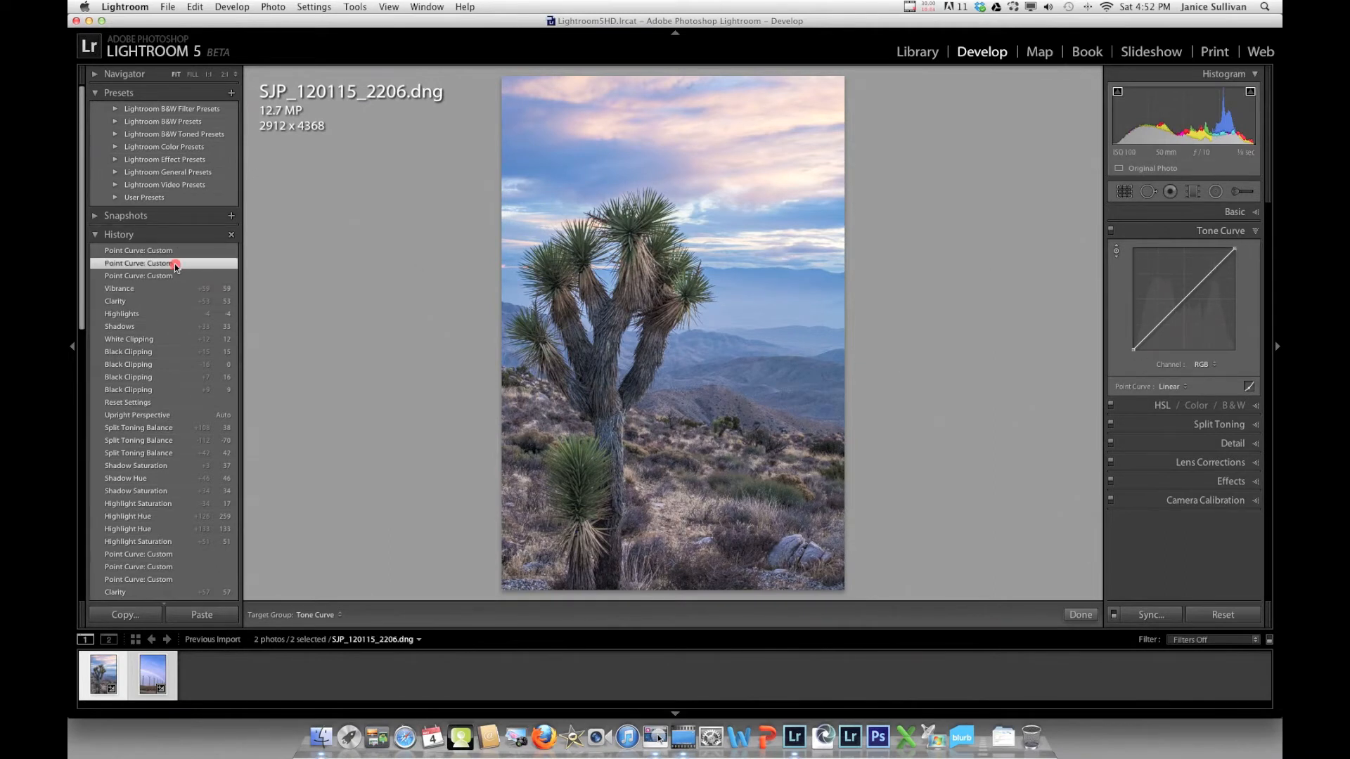
click(753, 304)
mouse_move(753, 304)
mouse_down()
mouse_move(758, 289)
mouse_move(752, 307)
mouse_up()
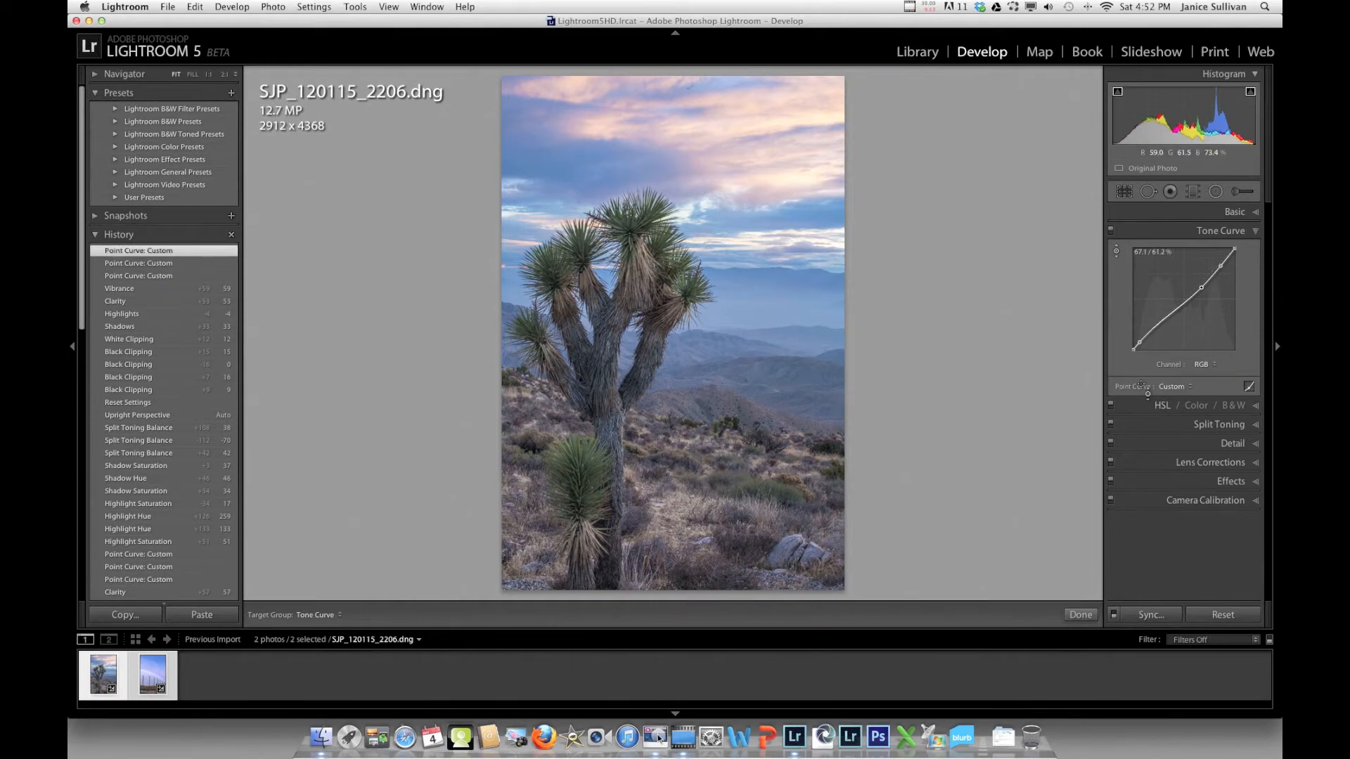
Split-tone highlights to hue 245, saturation 23 and shadows to hue 38, saturation 33, balance +7
click(1251, 426)
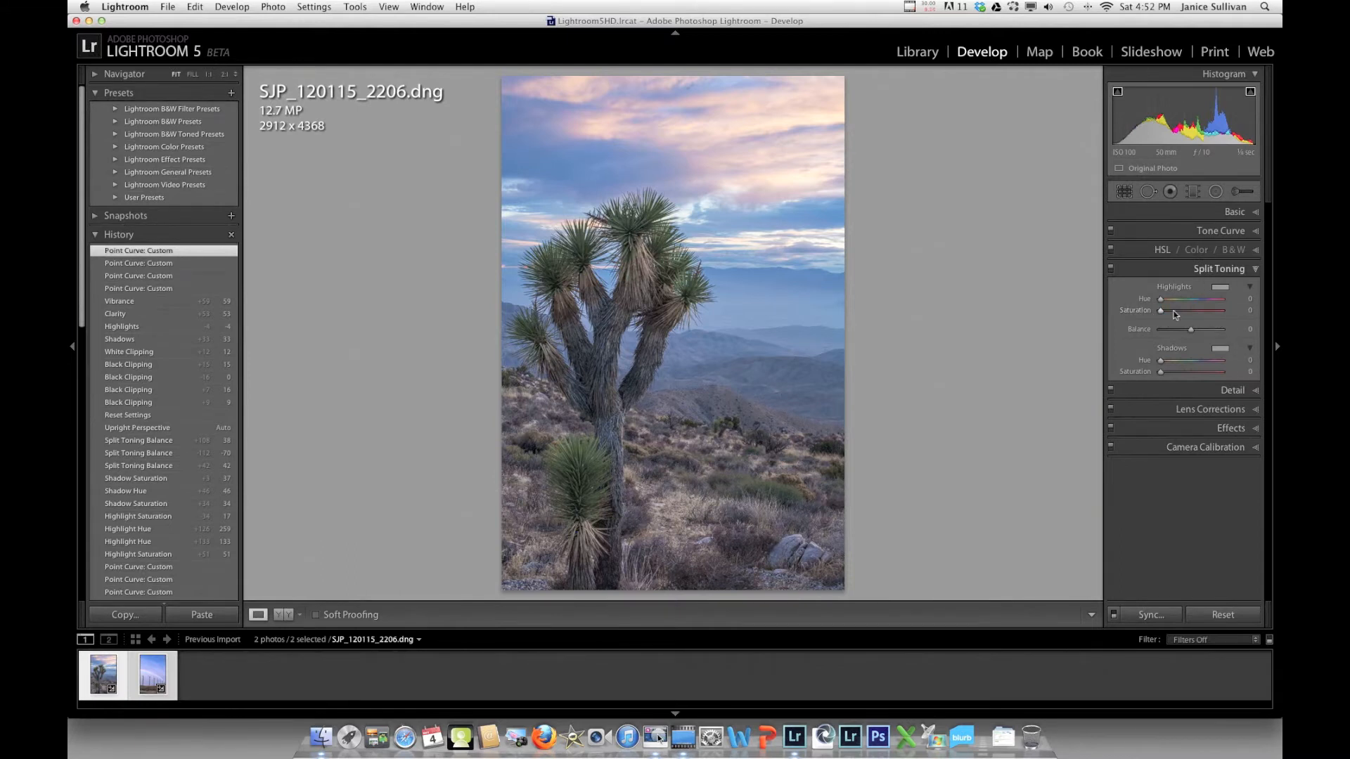
drag(1167, 309, 1206, 302)
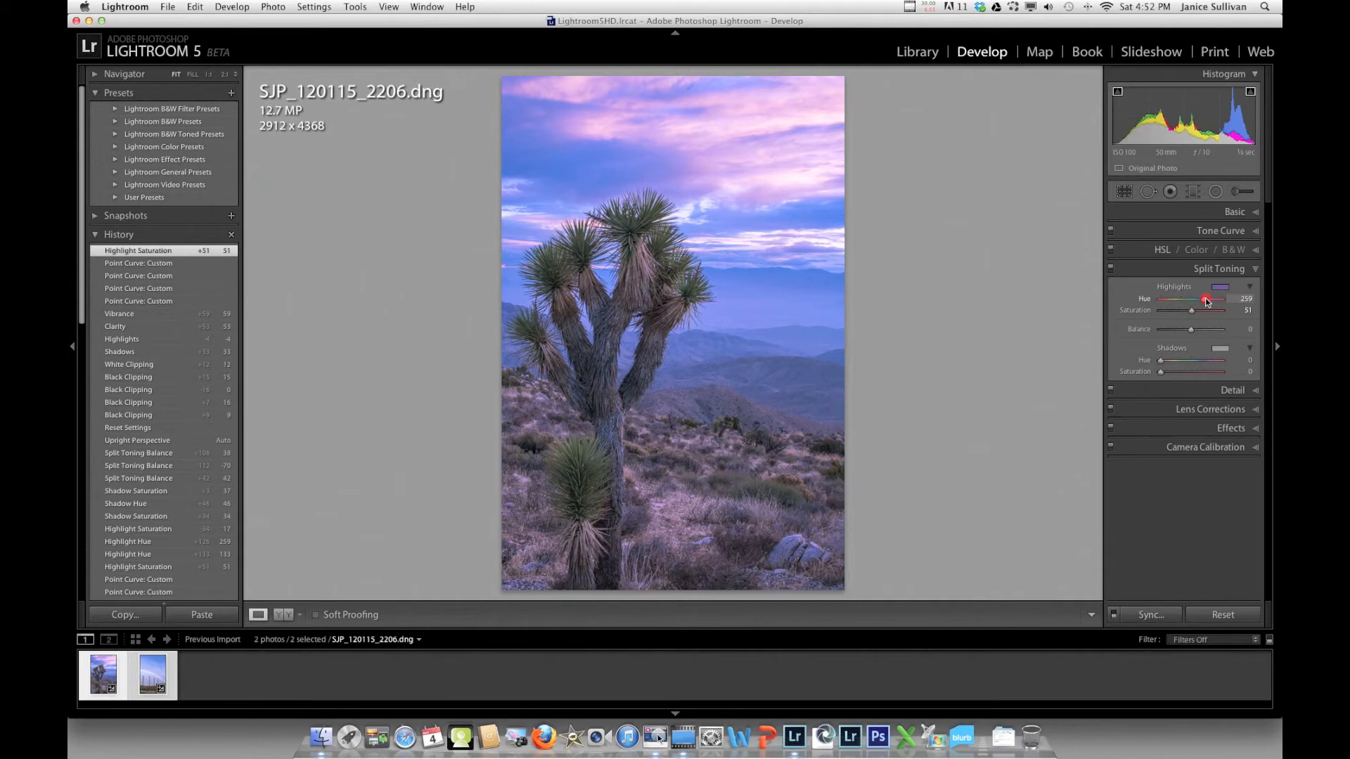
drag(1207, 302, 1180, 375)
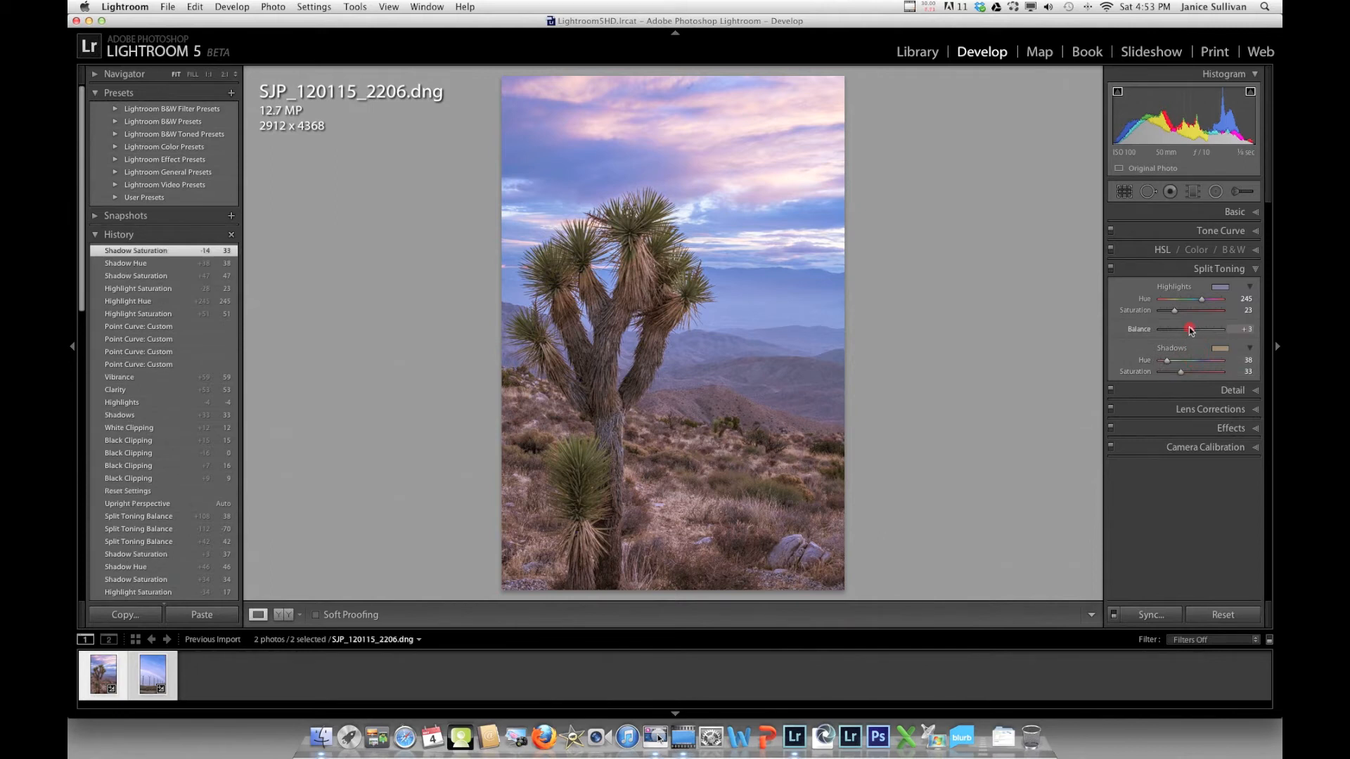
drag(1189, 329, 1190, 330)
mouse_move(1190, 332)
mouse_down()
mouse_move(1202, 332)
mouse_move(1170, 329)
mouse_move(1193, 330)
mouse_up()
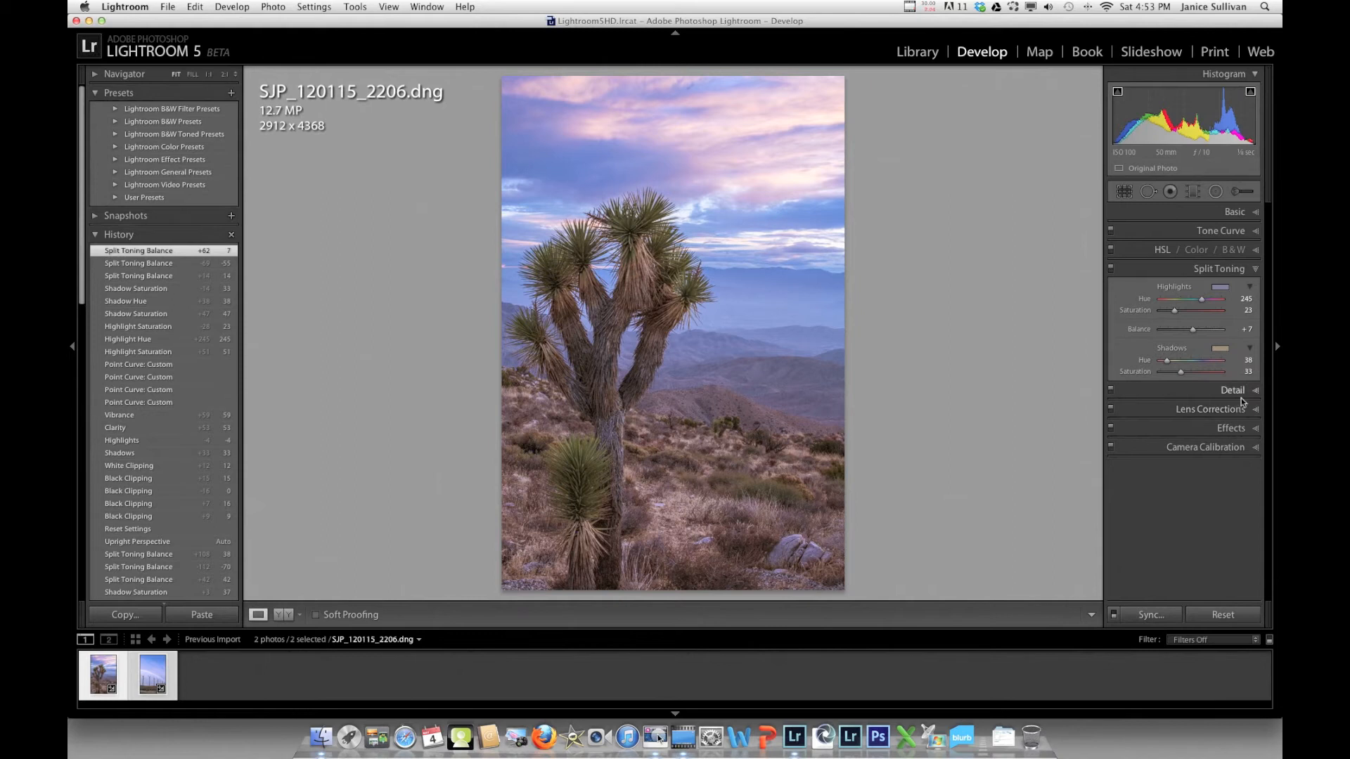
Compare before and after side by side, then return to the single Loupe view
click(1241, 409)
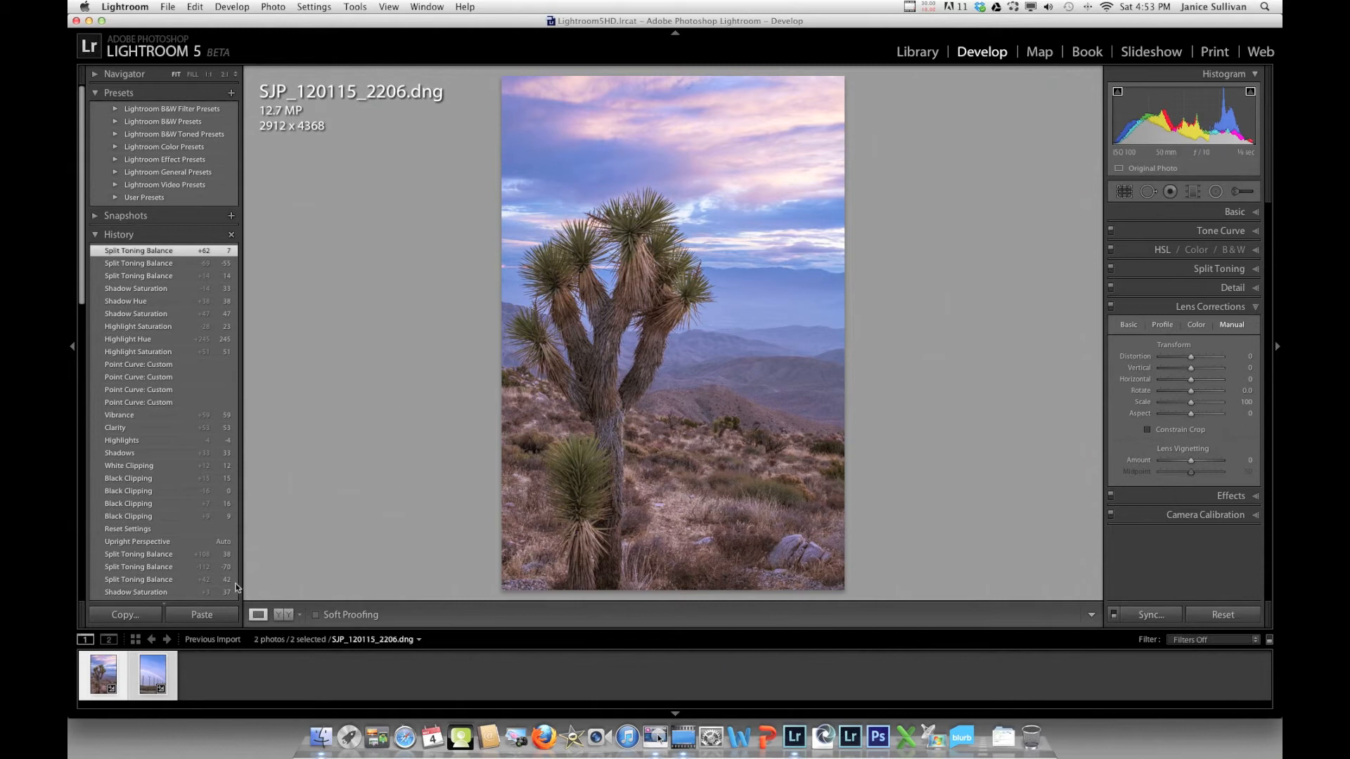
click(284, 616)
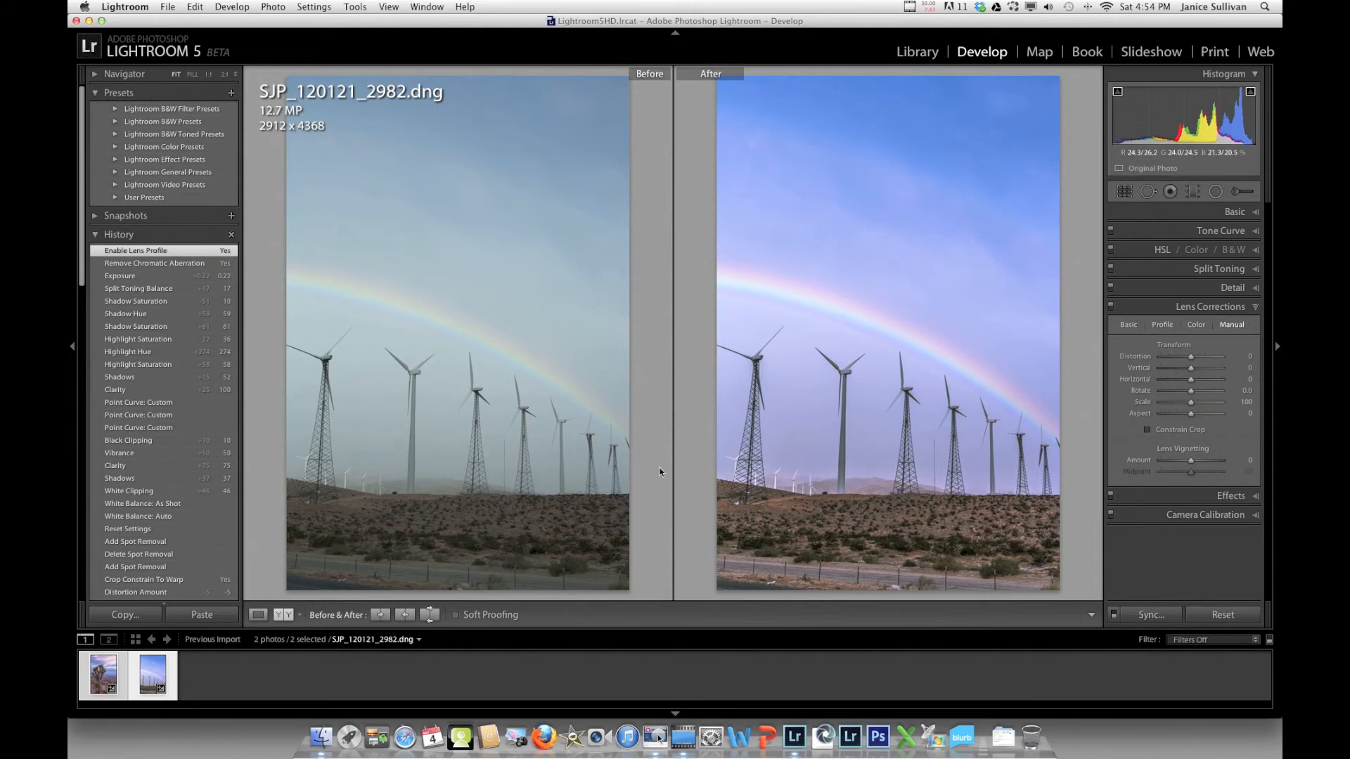
click(255, 615)
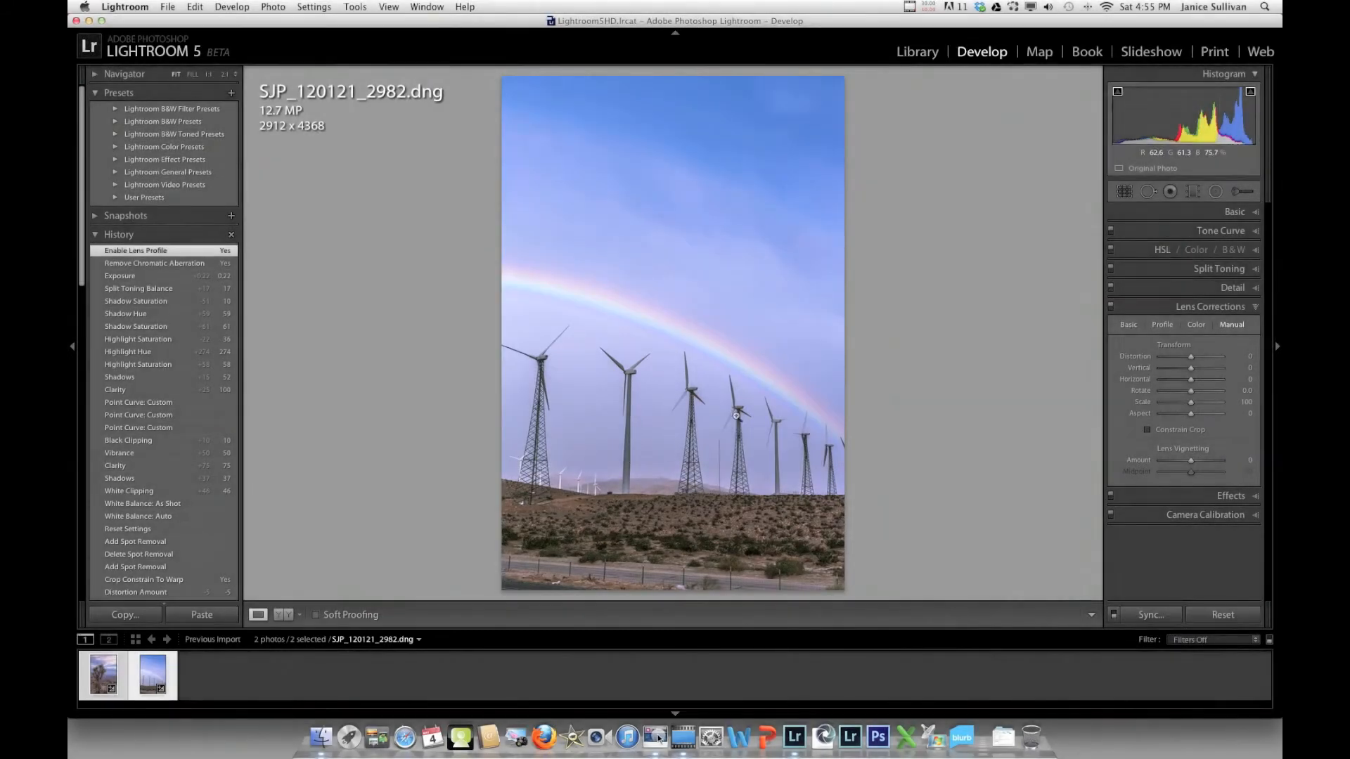
Apply a −28 Vertical perspective correction and experiment with Distortion, ending at +5
drag(1189, 369, 1185, 369)
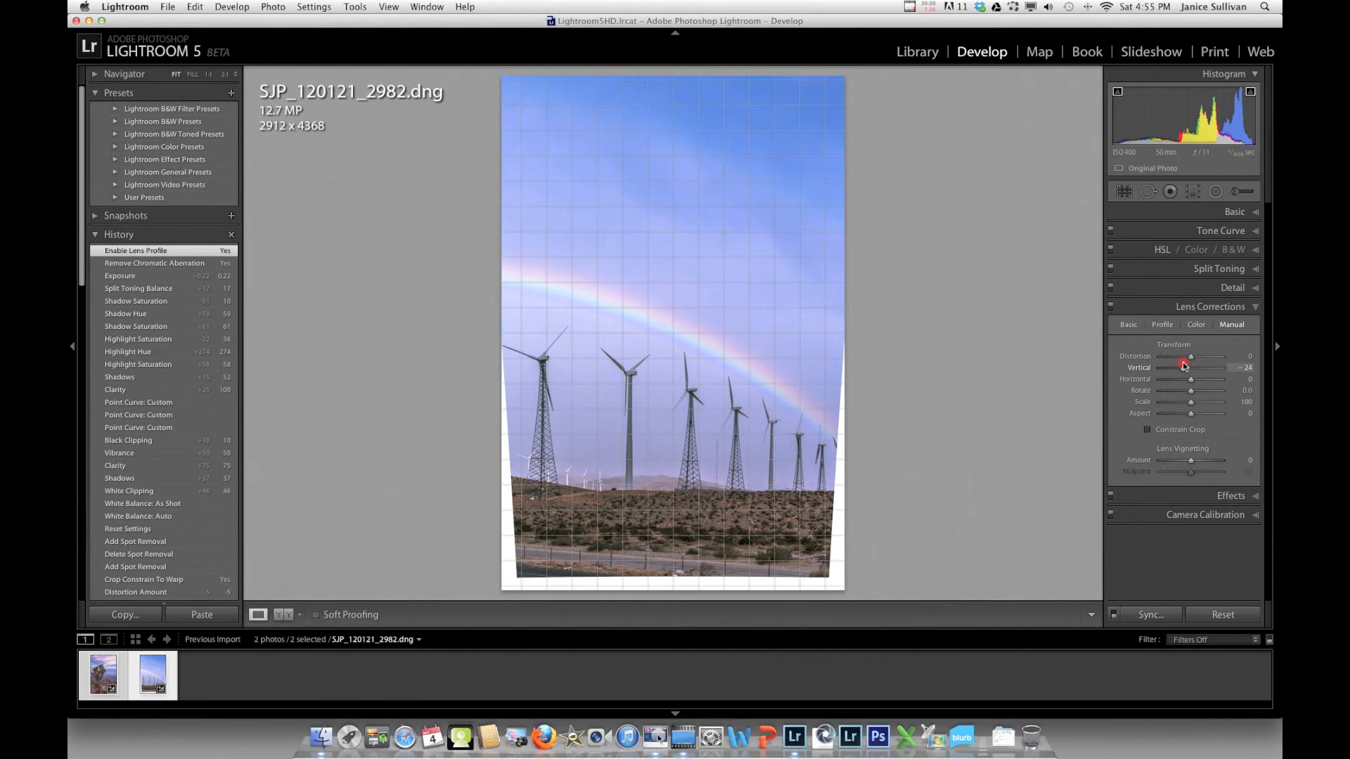
drag(1184, 364, 1180, 367)
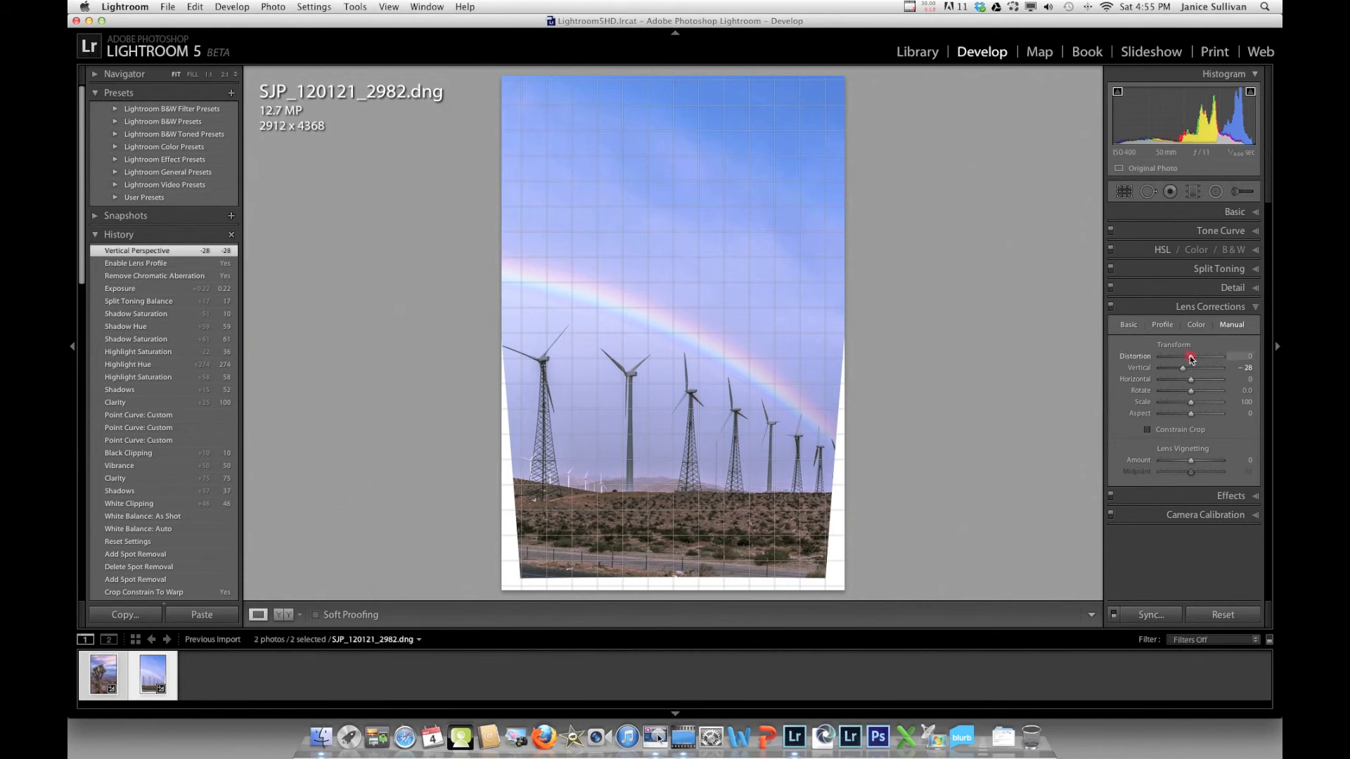
drag(1187, 356, 1186, 357)
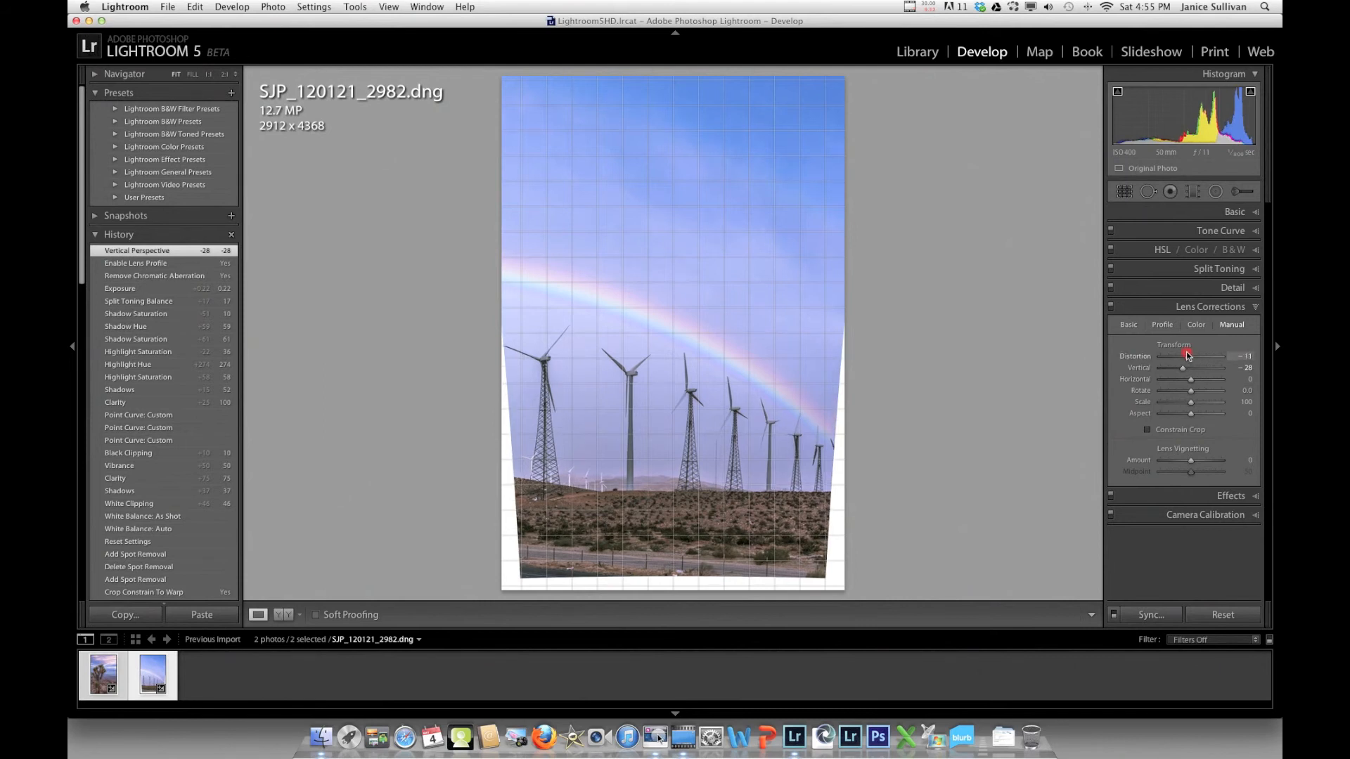
drag(1188, 355, 1192, 356)
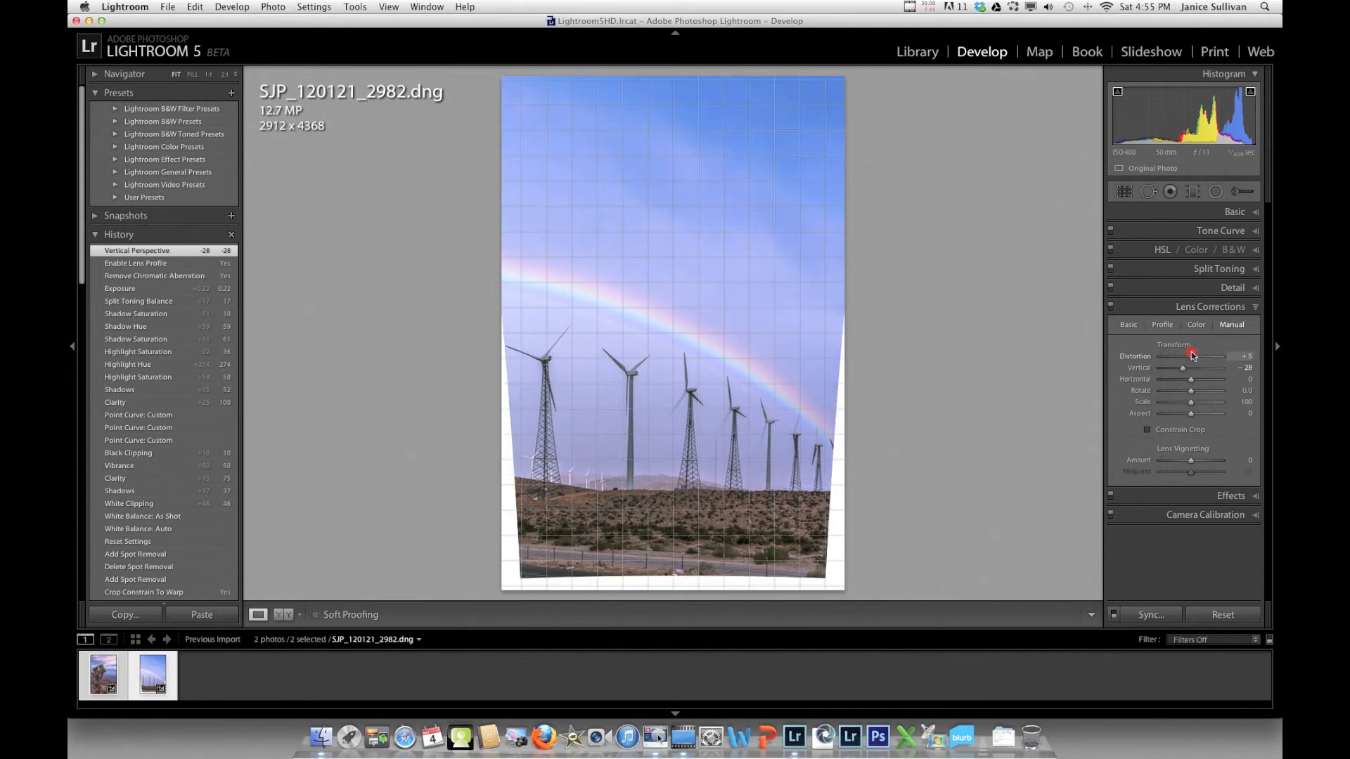
Reset Distortion to 0, enable Constrain Crop to trim the white edges, and zoom to 1:1
double_click(1193, 355)
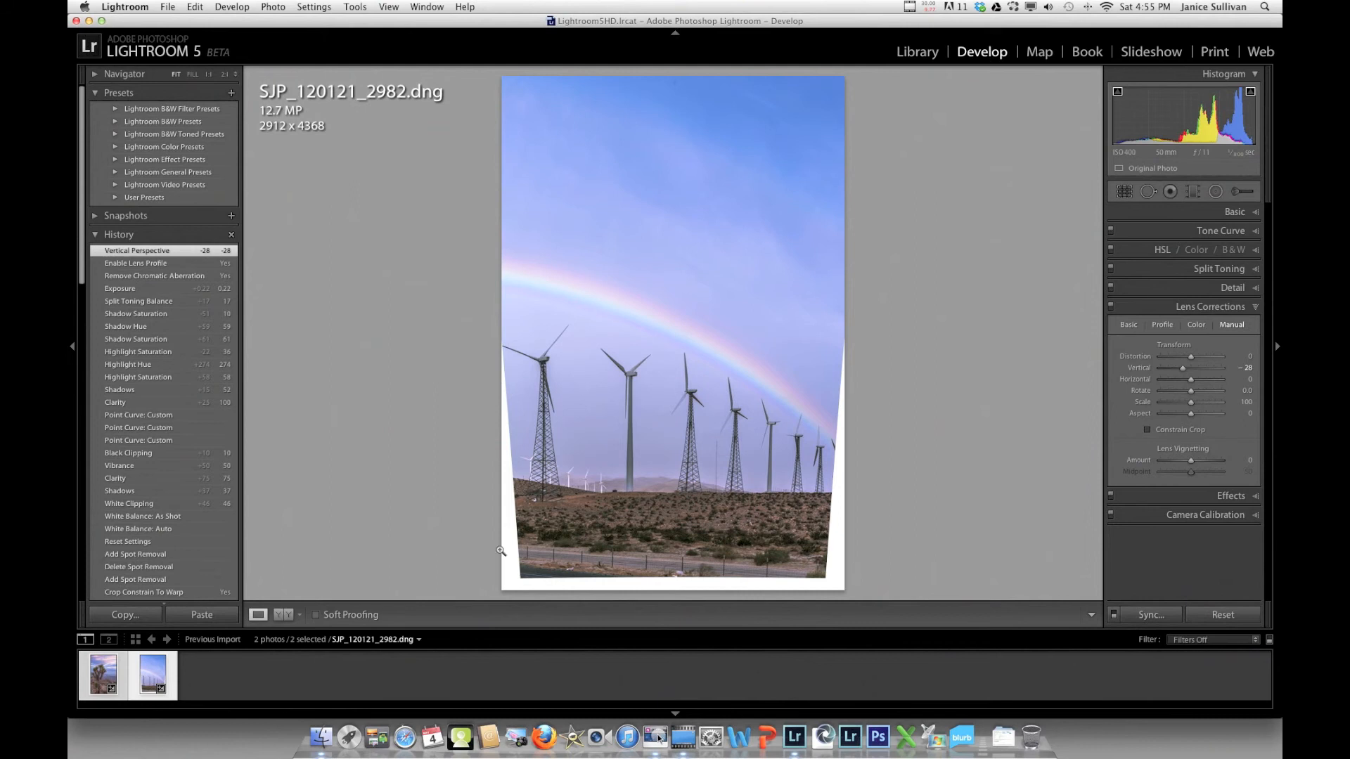
click(1147, 430)
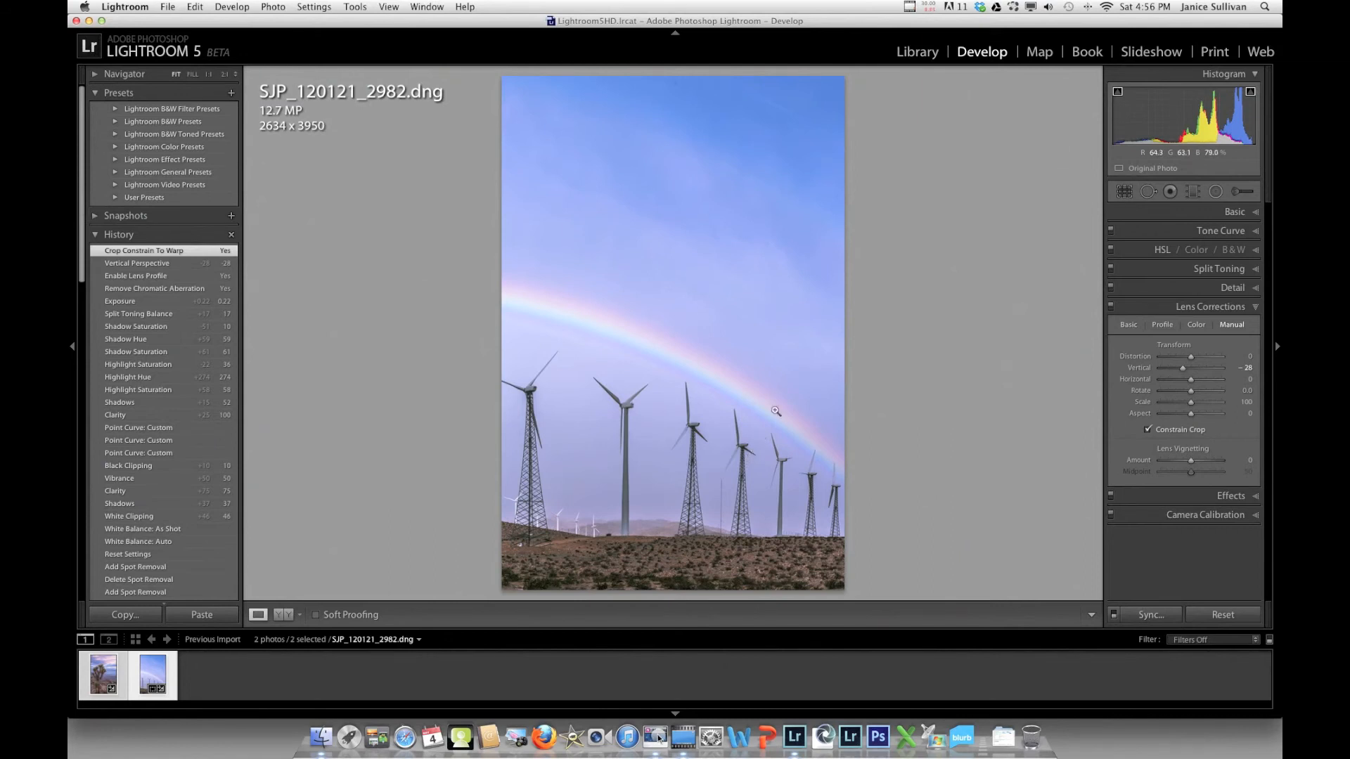
click(723, 503)
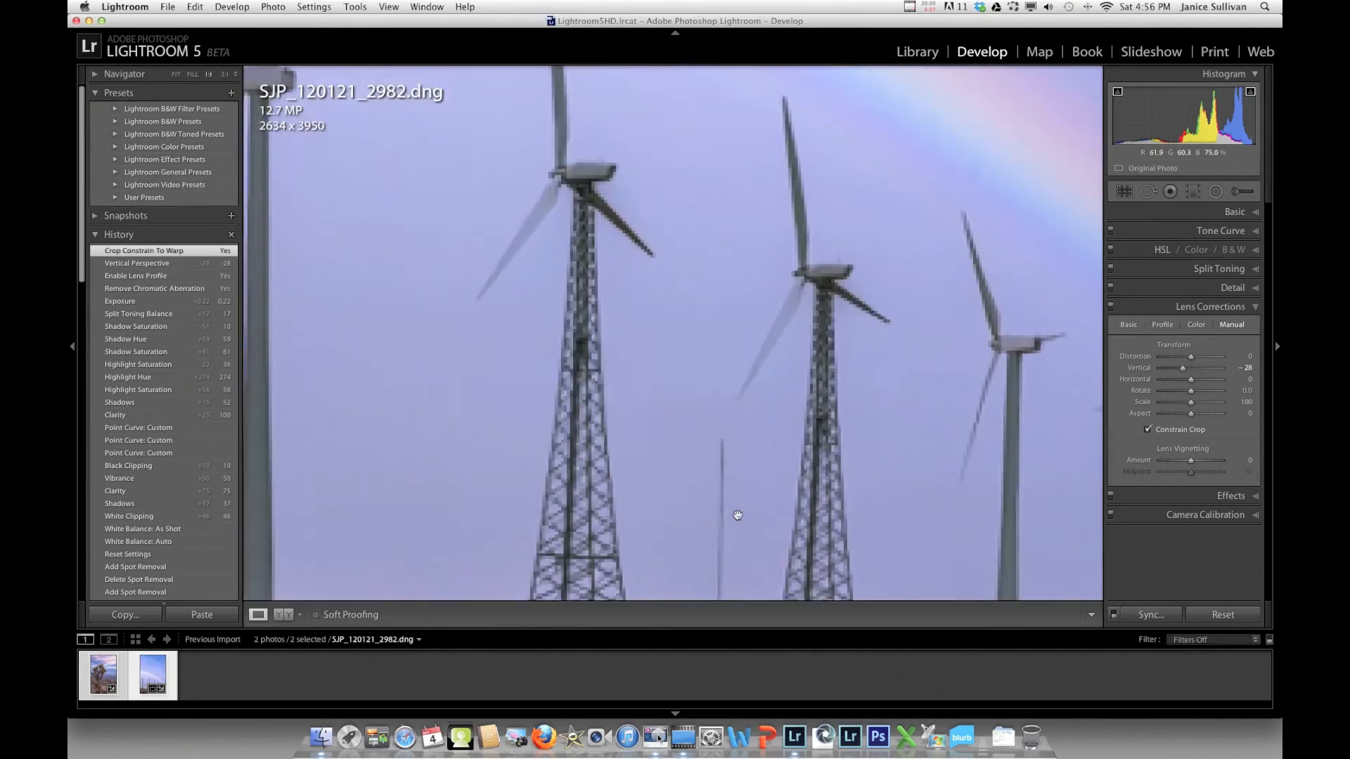
Pan the 1:1 view to show the antenna mast and ground below the turbines
drag(781, 304, 727, 81)
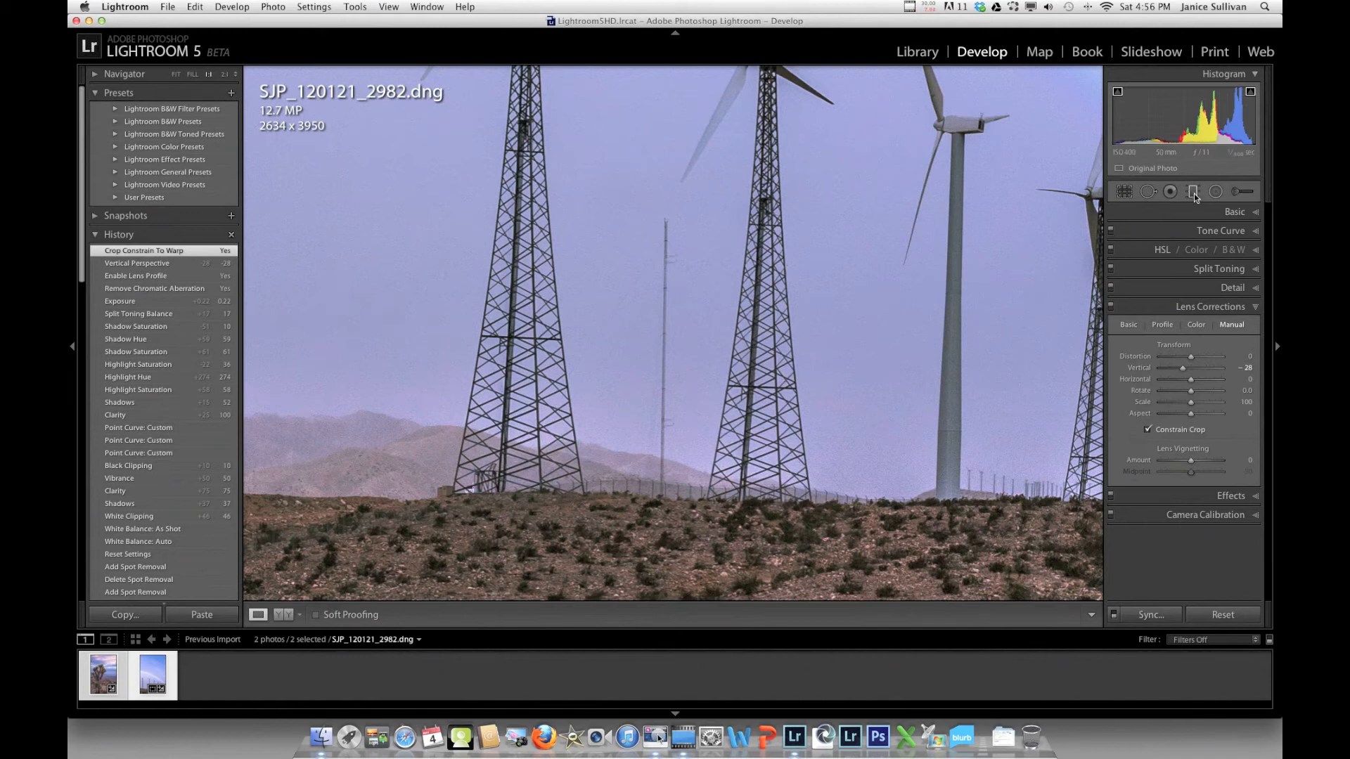
Heal out the thin antenna mast with a Spot Removal stroke, then zoom the view to Fill
click(1147, 191)
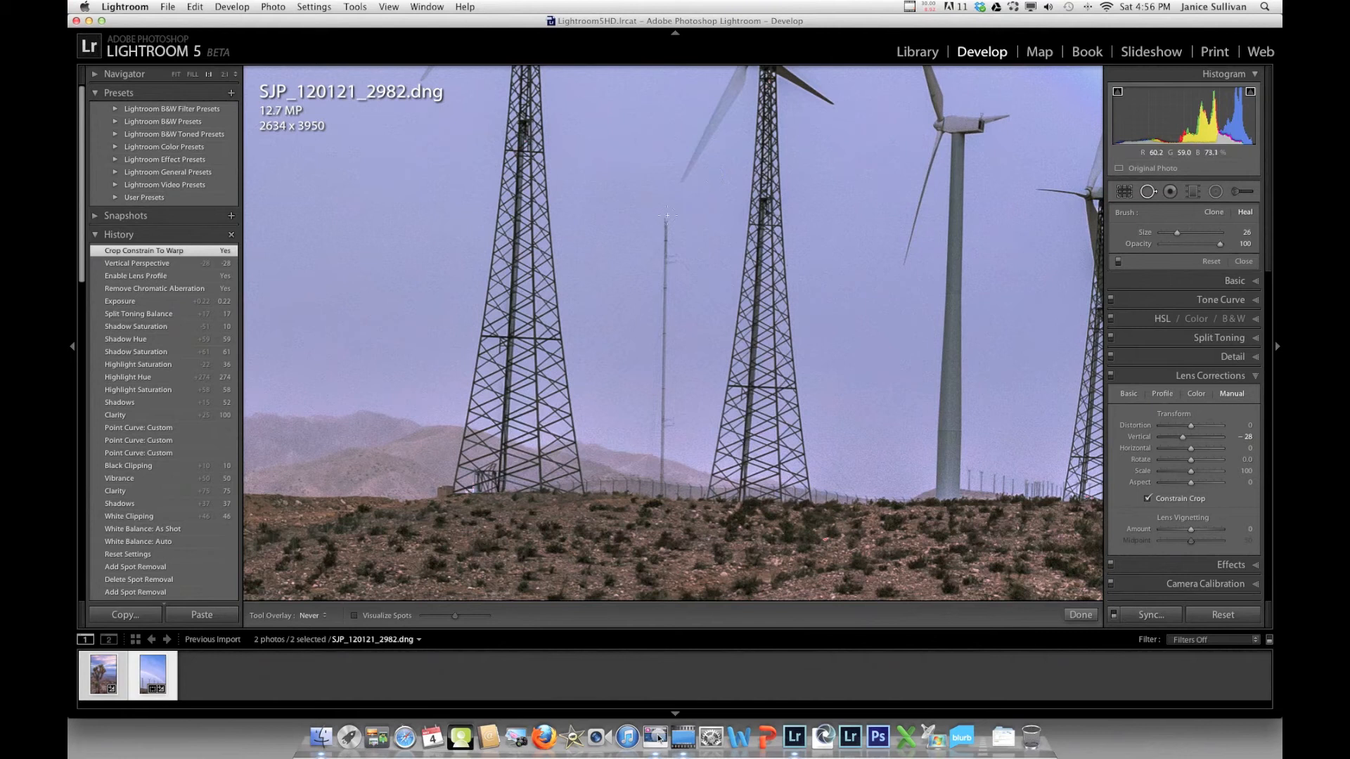
drag(665, 217, 658, 485)
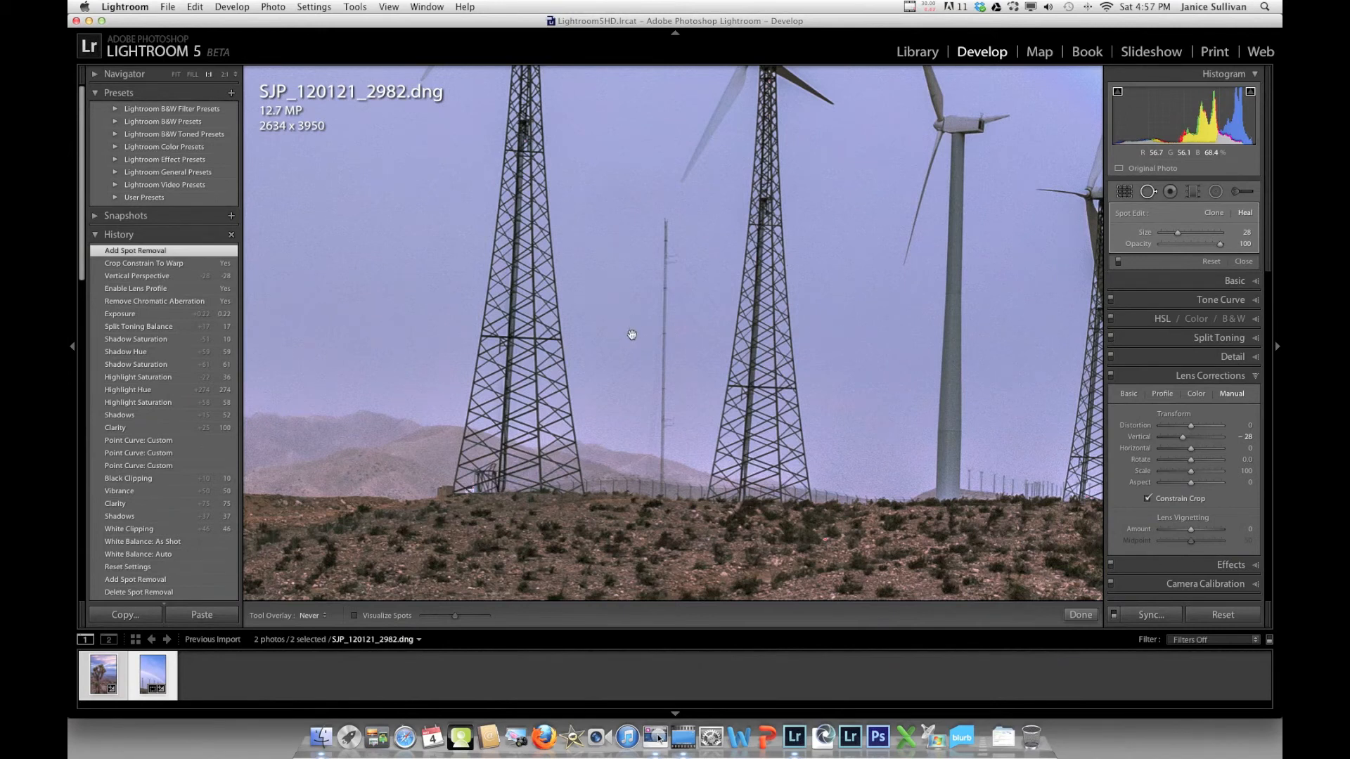
click(192, 74)
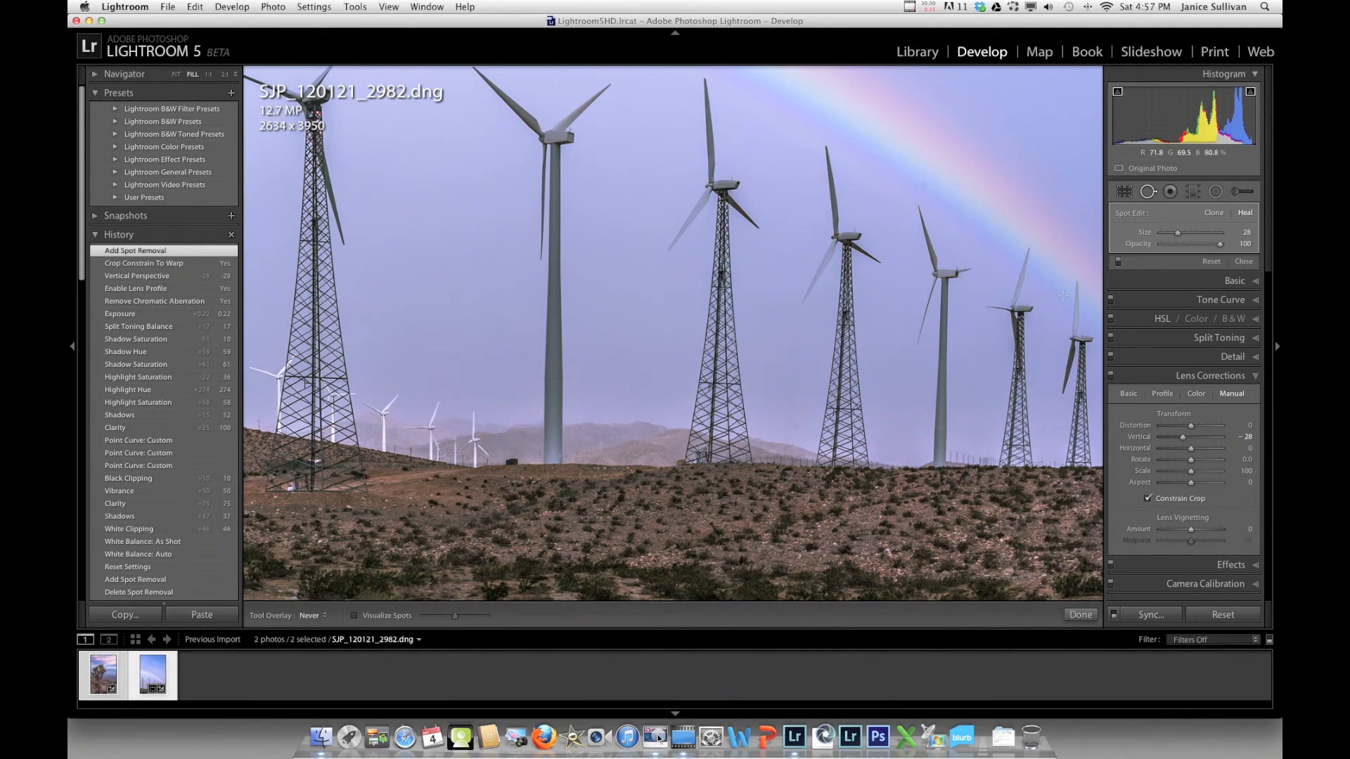
Close Spot Removal and show the healed photo beside its original in Before/After view
click(1147, 192)
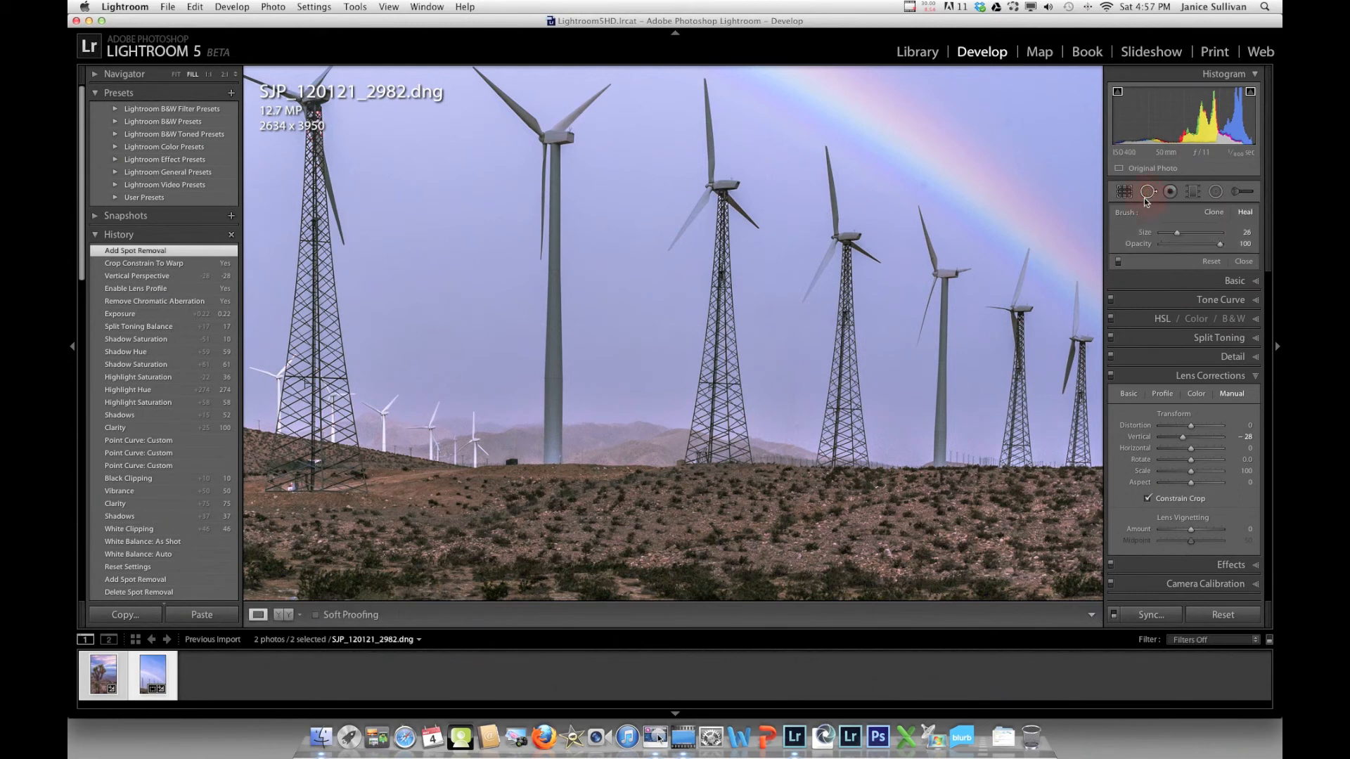
click(283, 616)
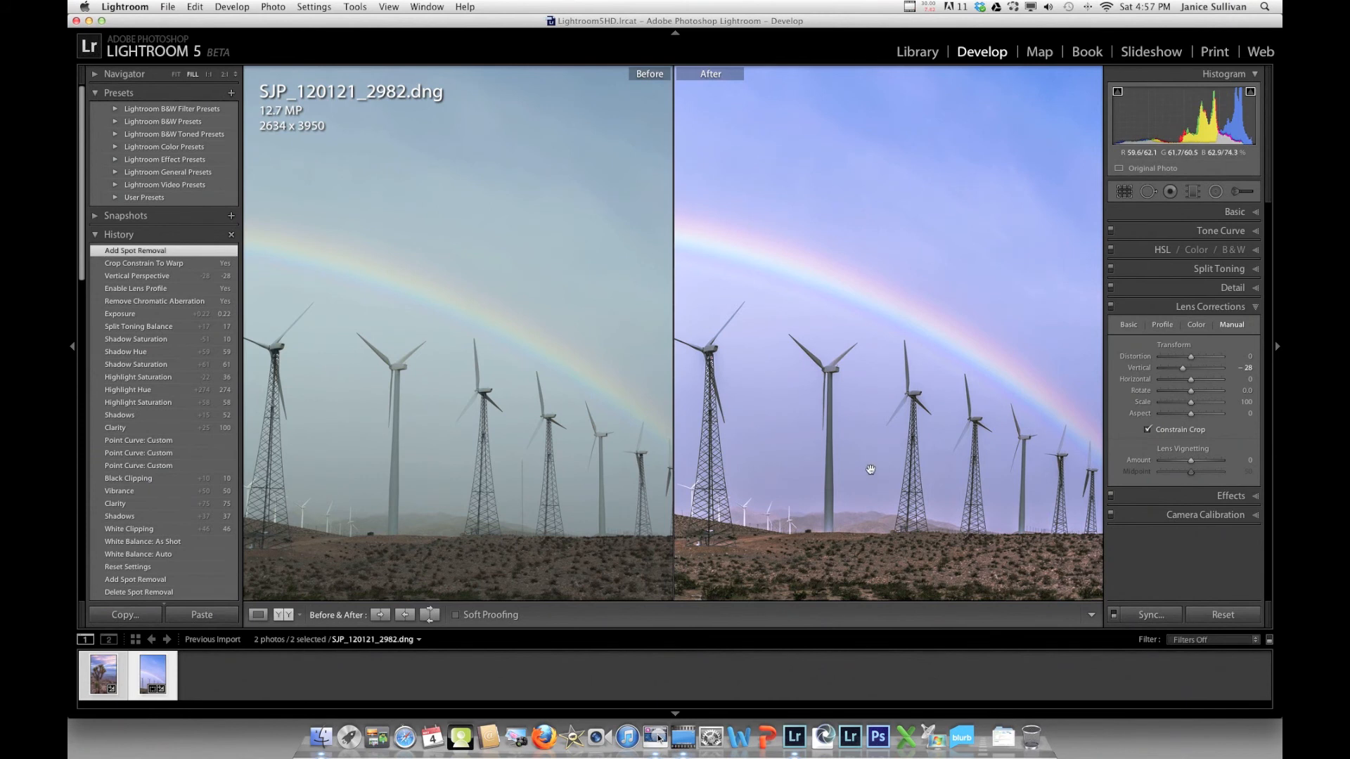
click(1150, 192)
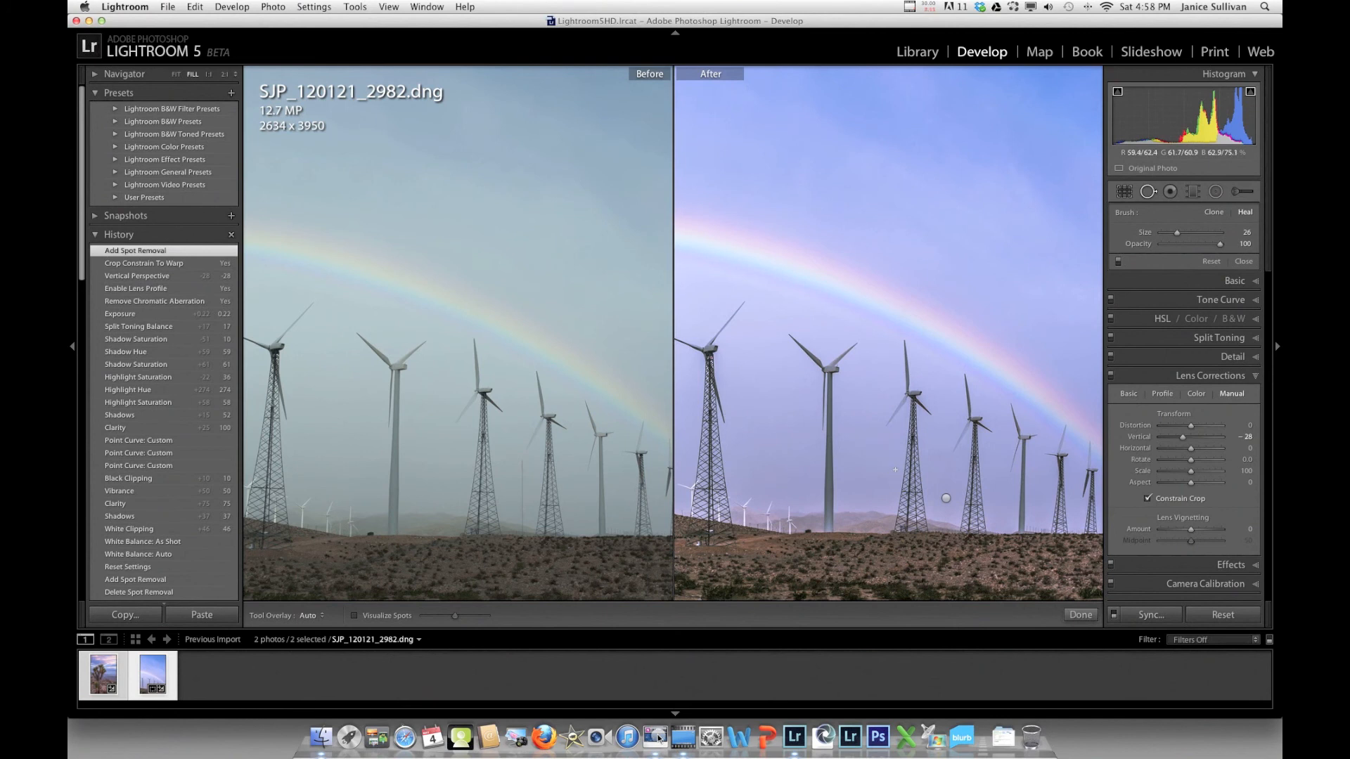
key(h)
Exit Spot Removal, compare before/after side by side at FIT, then return to Loupe view
click(1146, 192)
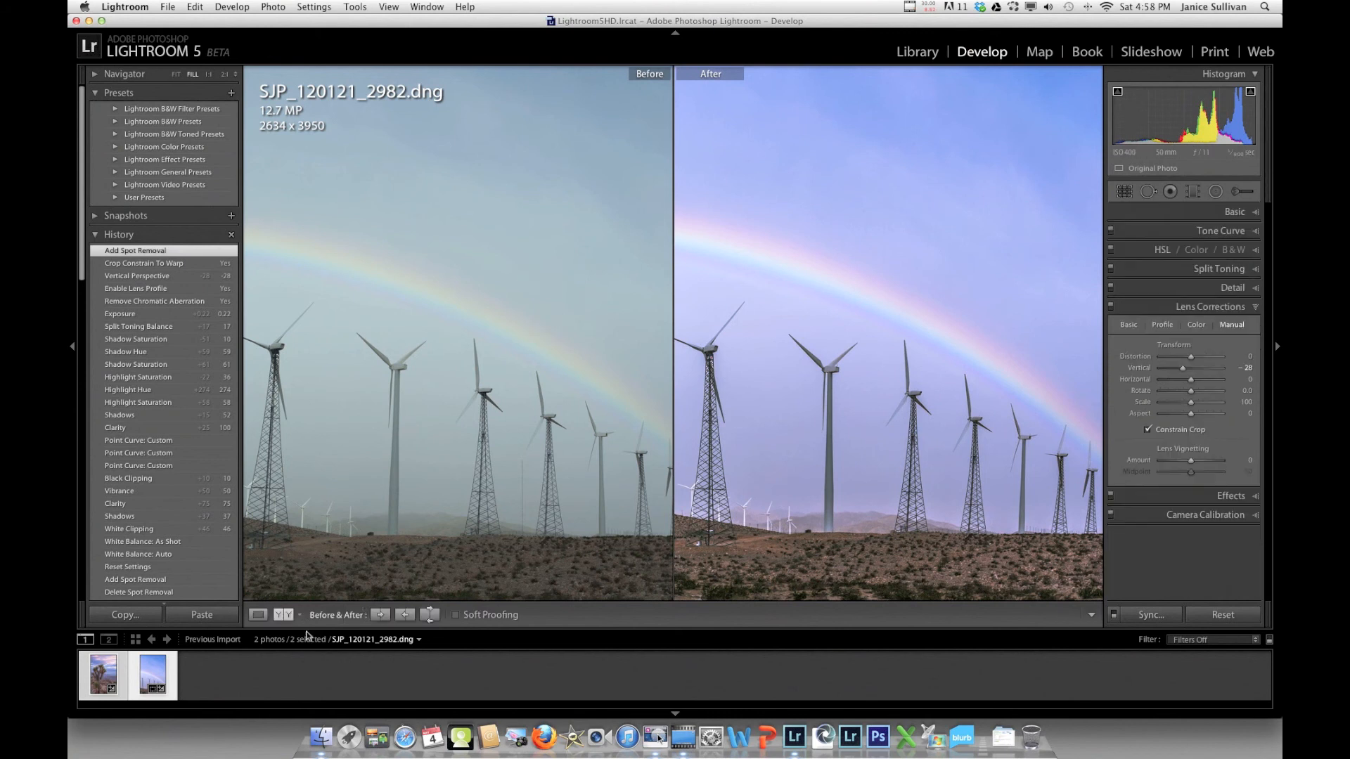
click(282, 616)
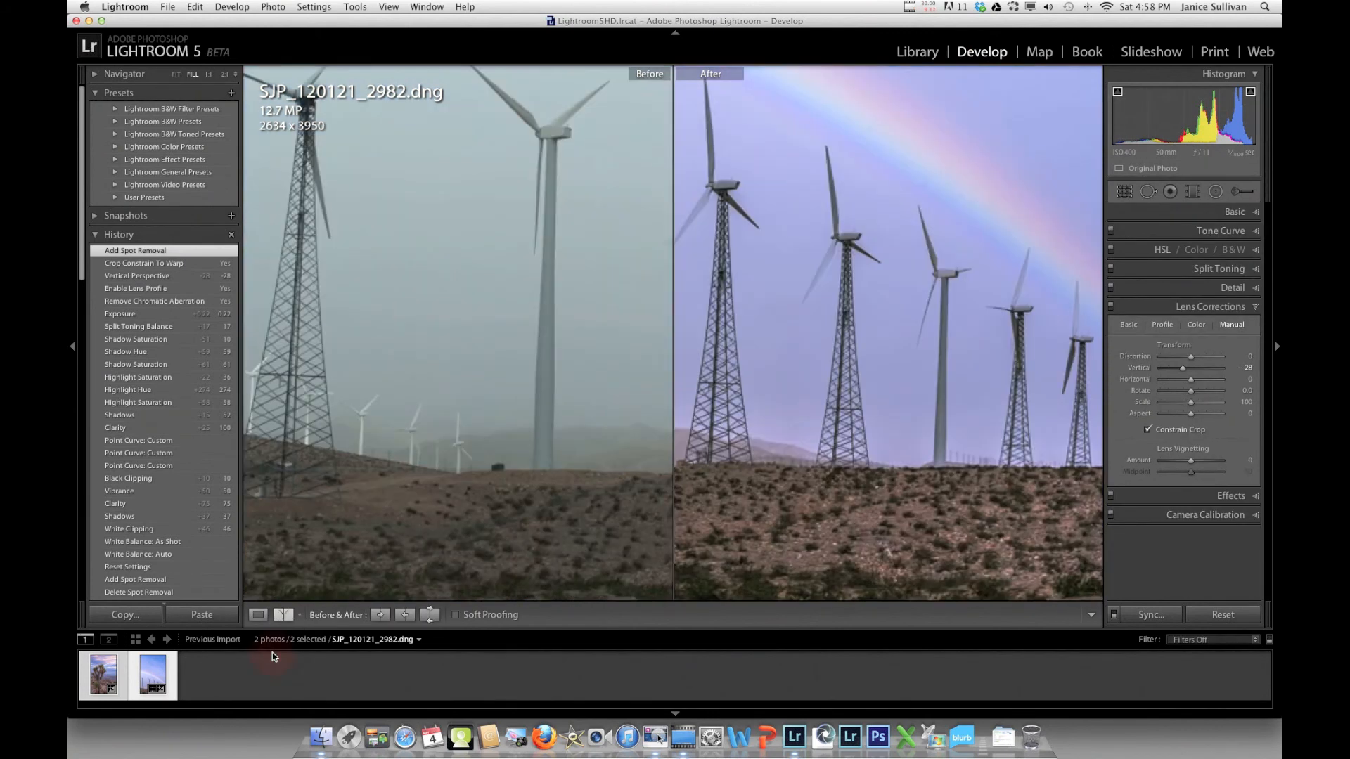
click(177, 75)
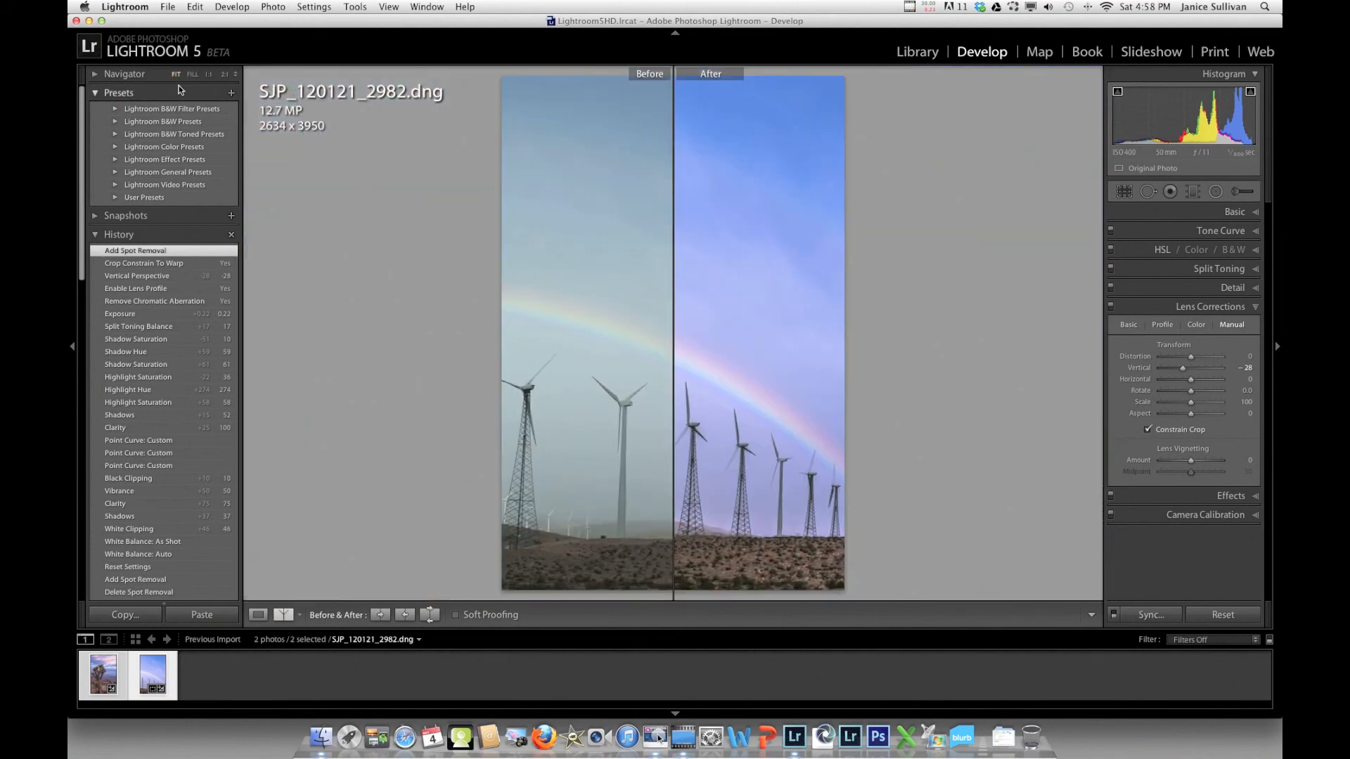
click(259, 616)
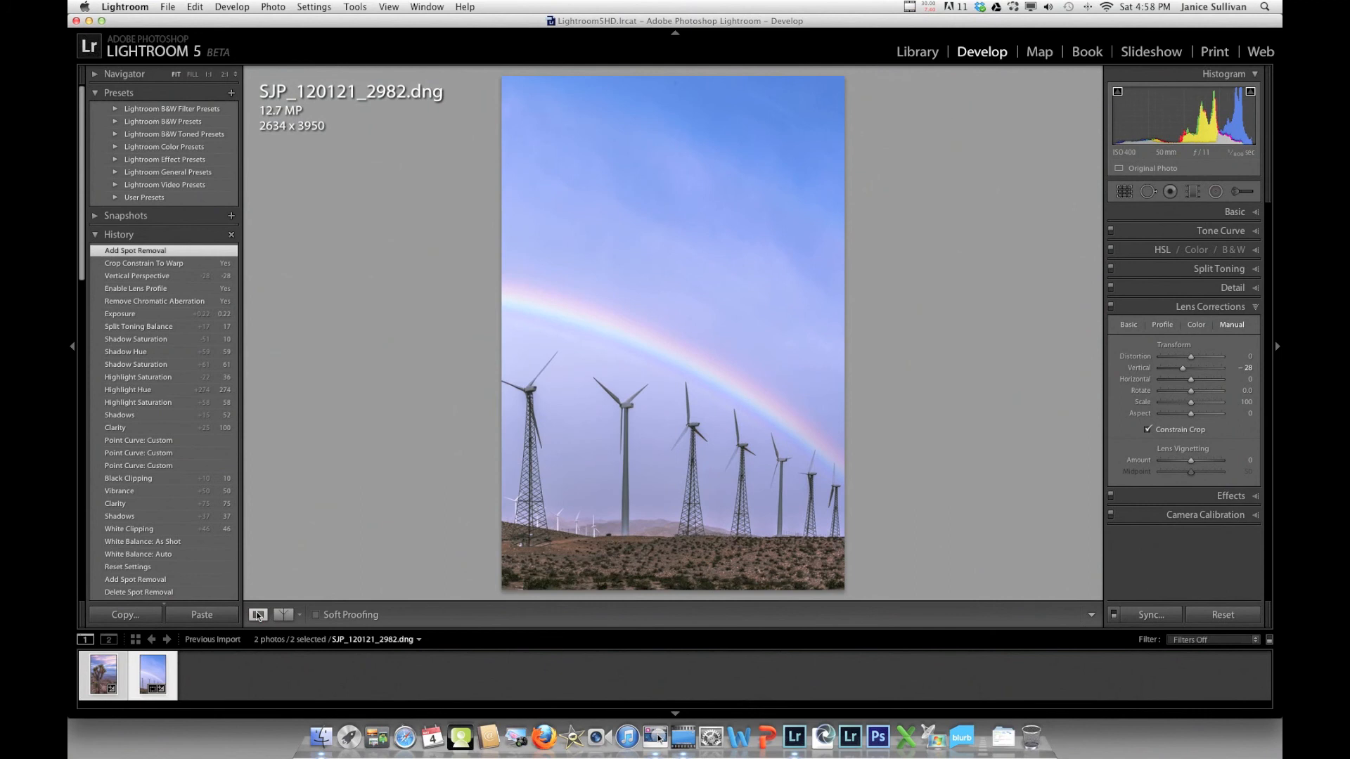